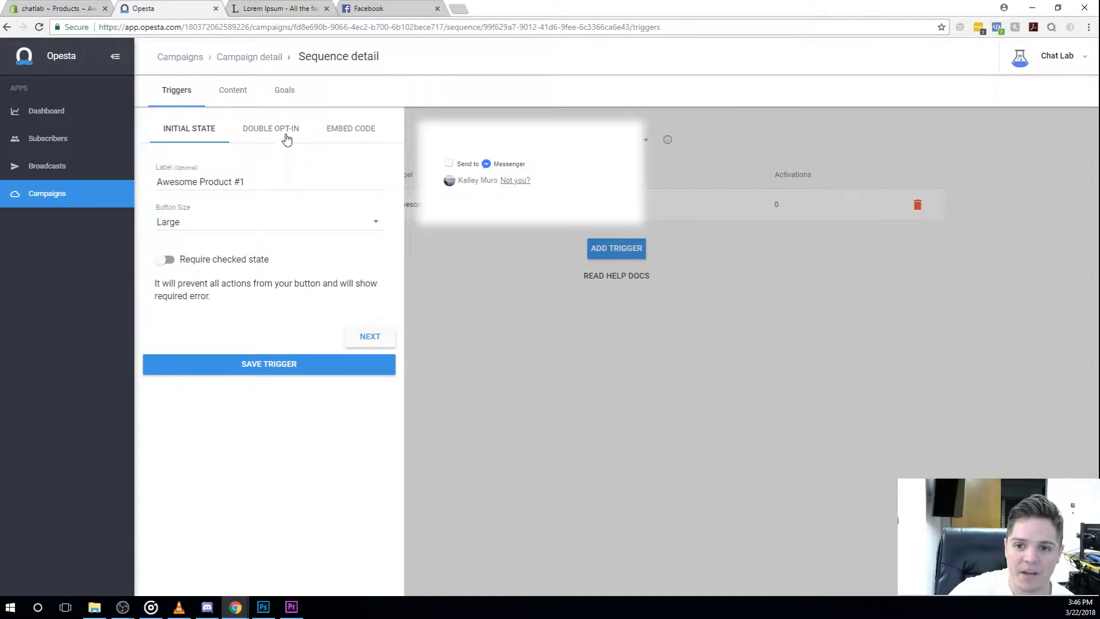
# Step: Copy the checkbox trigger's div and script embed code, and open Awesome Product #1 in the Shopify admin
pyautogui.click(341, 134)
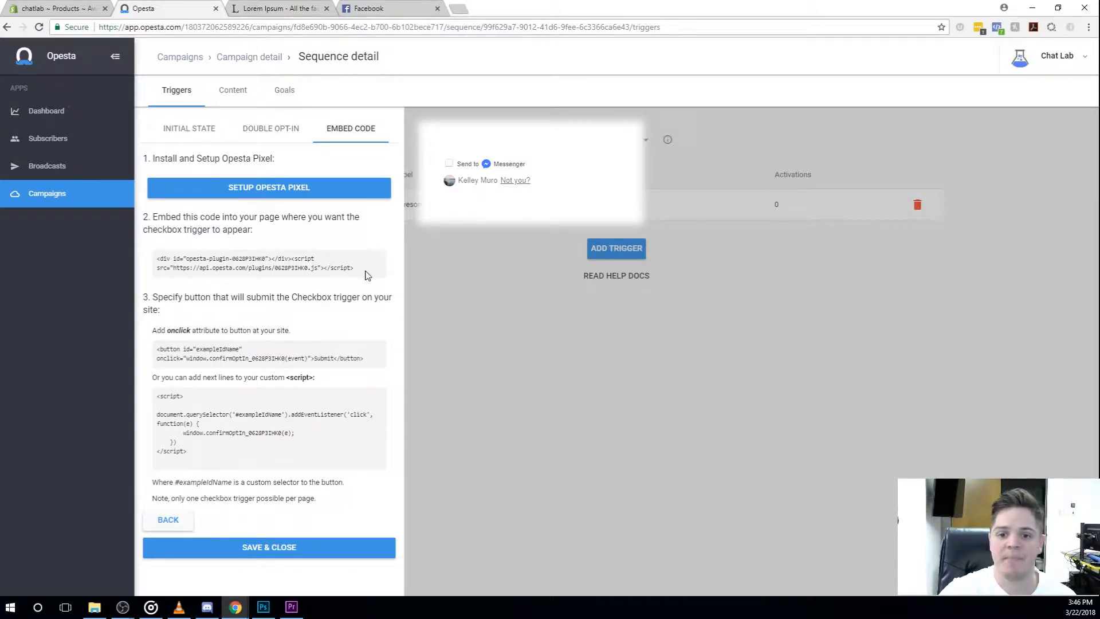
pyautogui.moveTo(368, 270); pyautogui.dragTo(156, 263)
pyautogui.hotkey('ctrl', 'c')
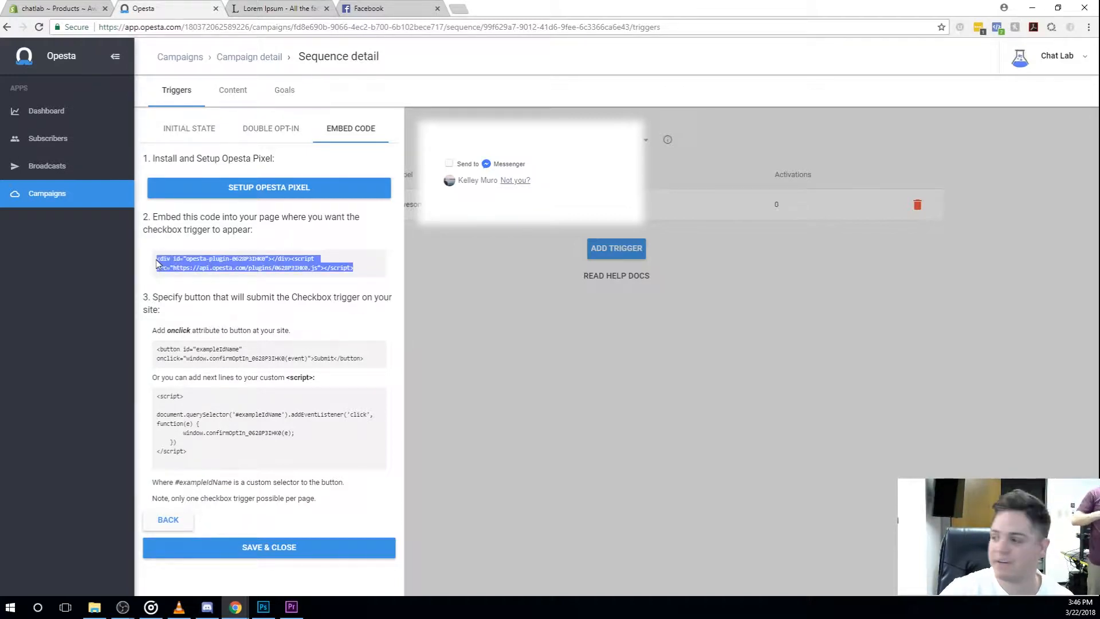
pyautogui.click(74, 11)
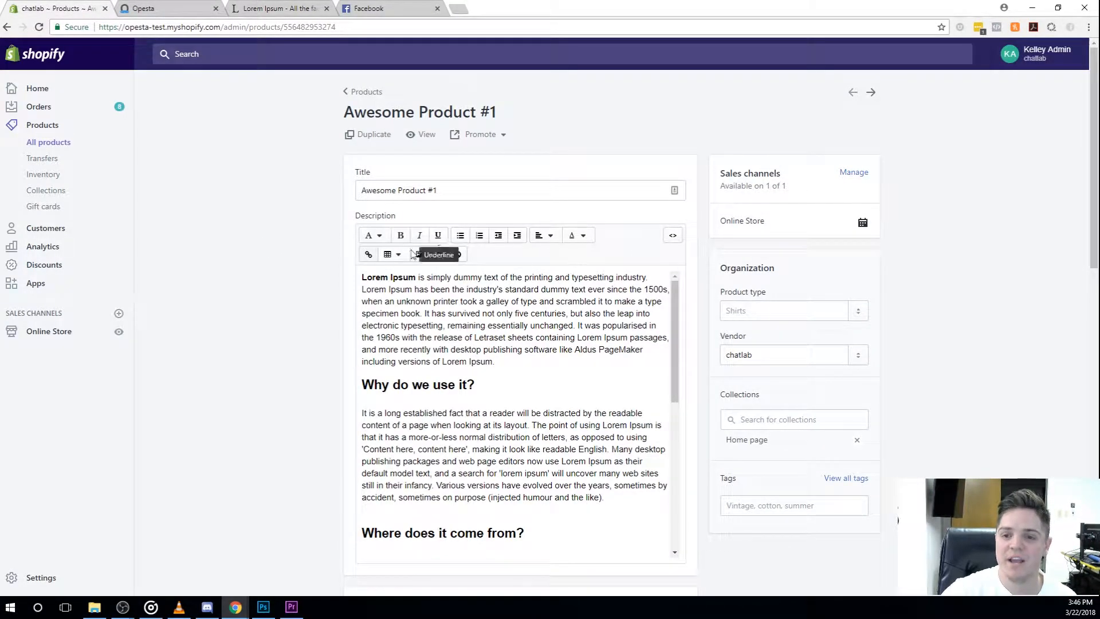
pyautogui.click(361, 92)
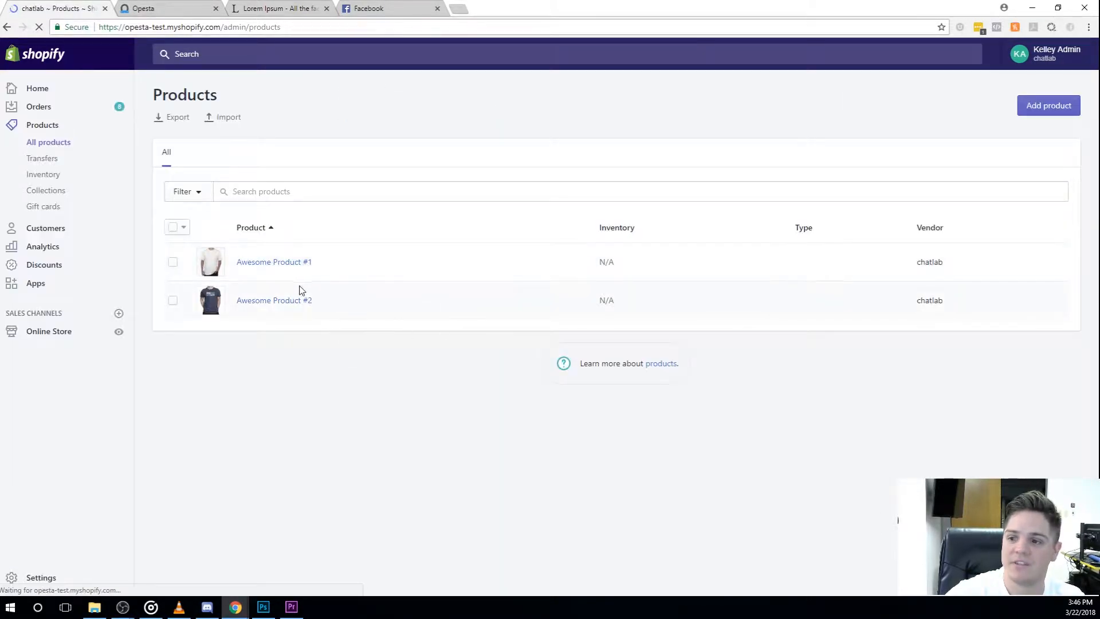
pyautogui.click(276, 264)
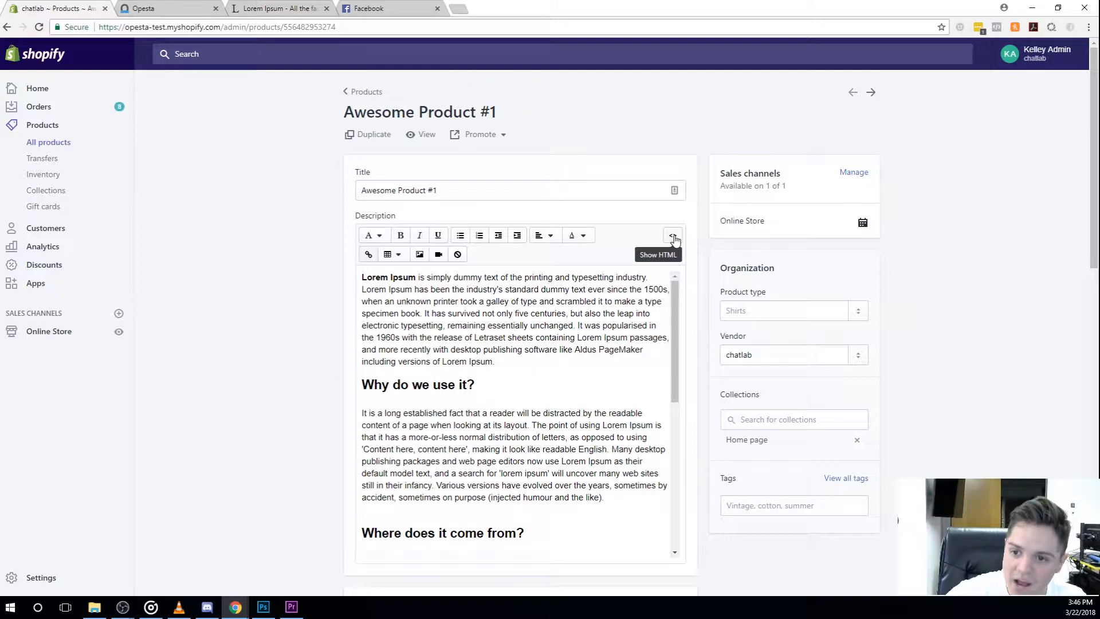
# Step: Paste the embed code above the existing text in the HTML of the product description
pyautogui.click(671, 236)
pyautogui.click(361, 258)
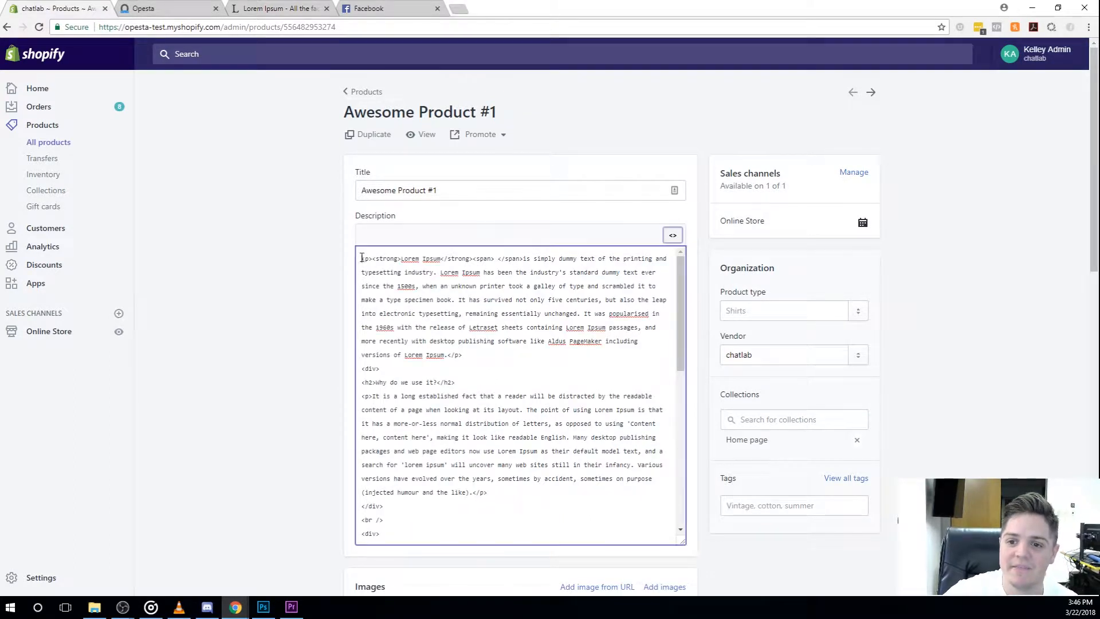
pyautogui.press('Return')
pyautogui.press('Return')
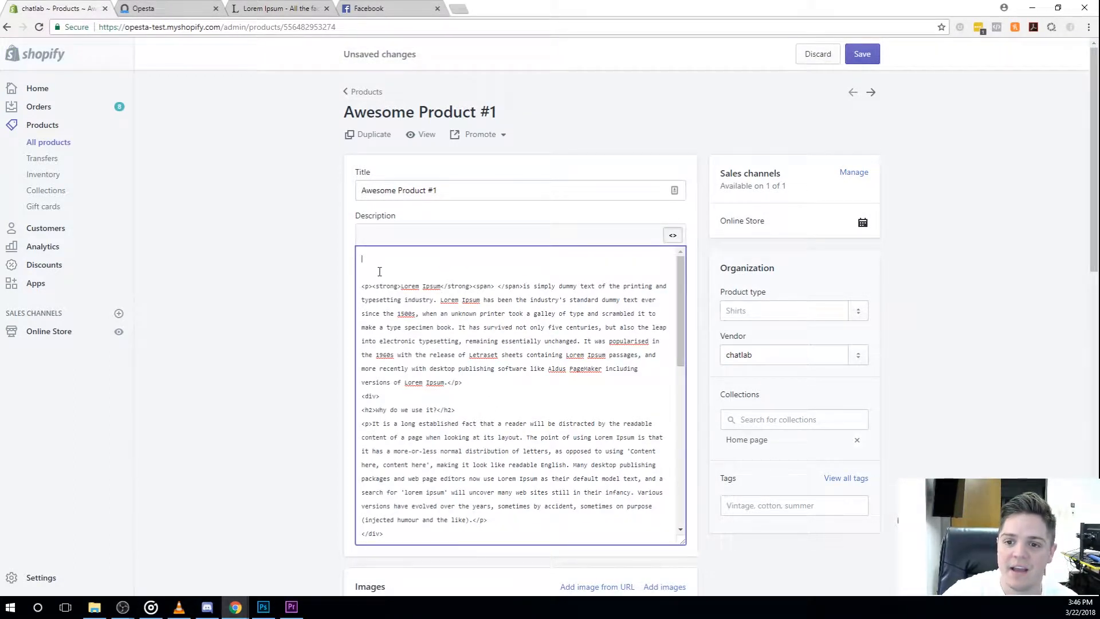
pyautogui.hotkey('ctrl', 'v')
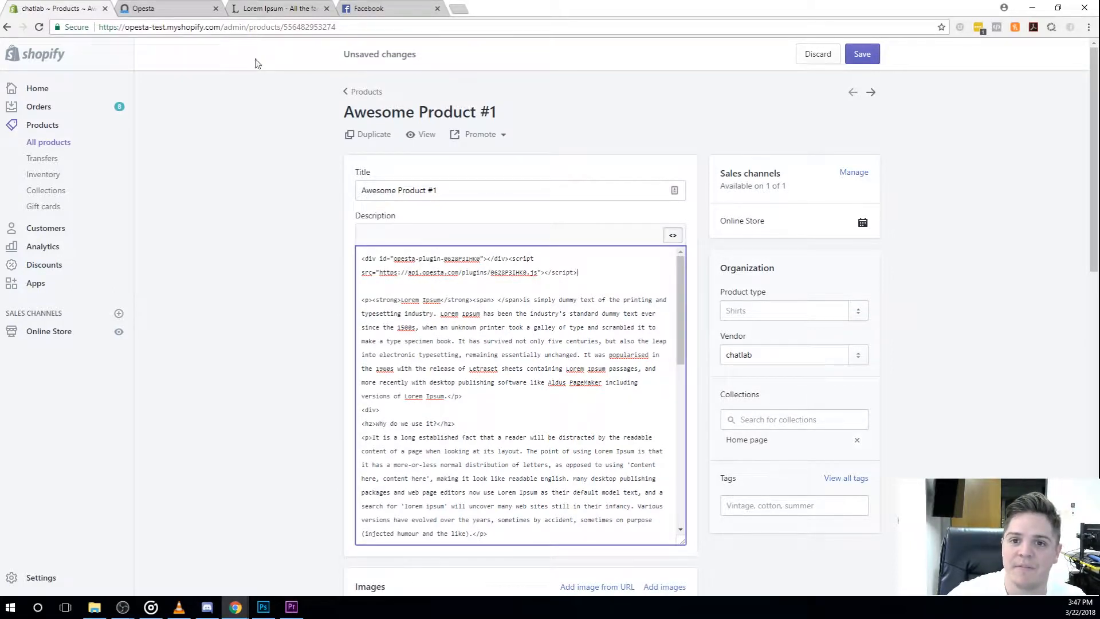
# Step: Copy the custom script with the #exampleIdName click listener from the trigger's embed instructions in Opesta
pyautogui.click(202, 9)
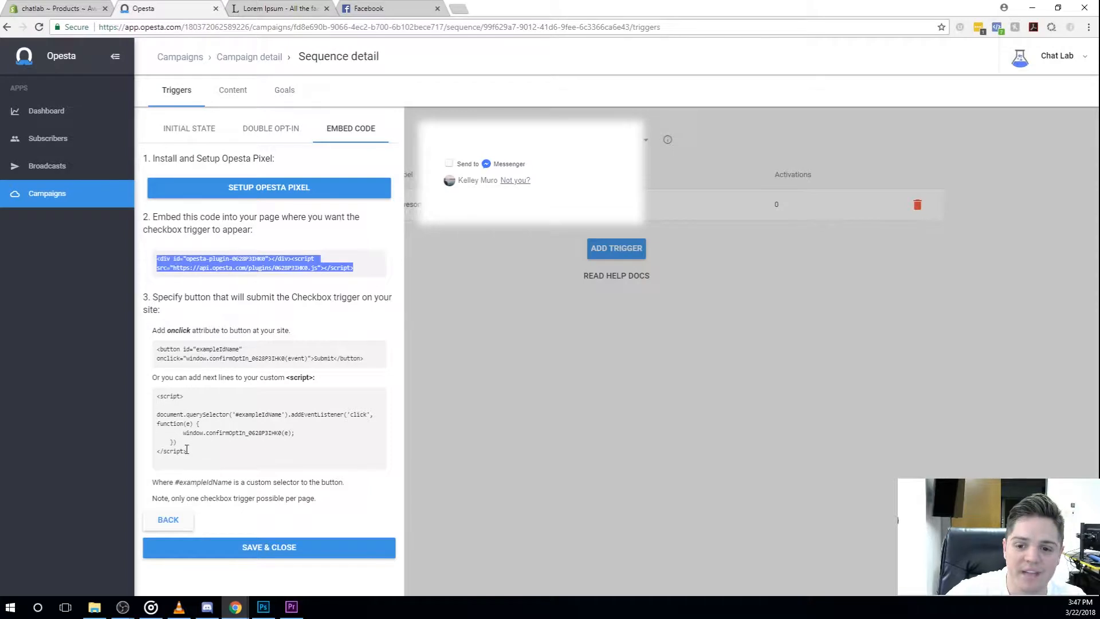
pyautogui.moveTo(189, 454); pyautogui.dragTo(154, 403)
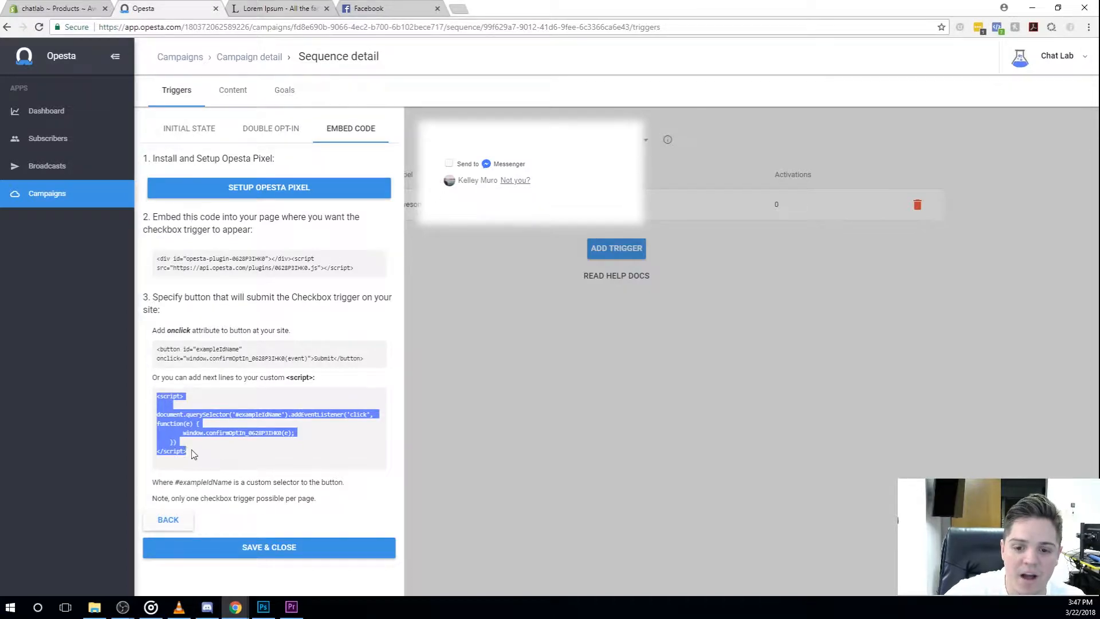
pyautogui.rightClick(170, 426)
pyautogui.click(197, 435)
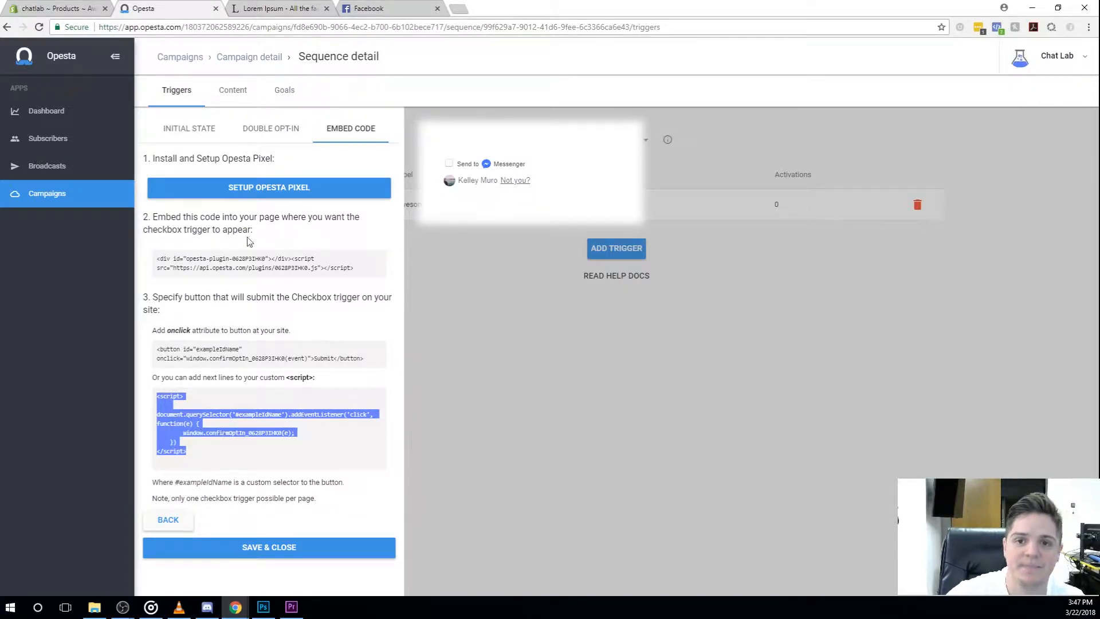
# Step: Paste the click listener script below the embed code in the Shopify product description's HTML and save the product
pyautogui.click(76, 7)
pyautogui.click(560, 276)
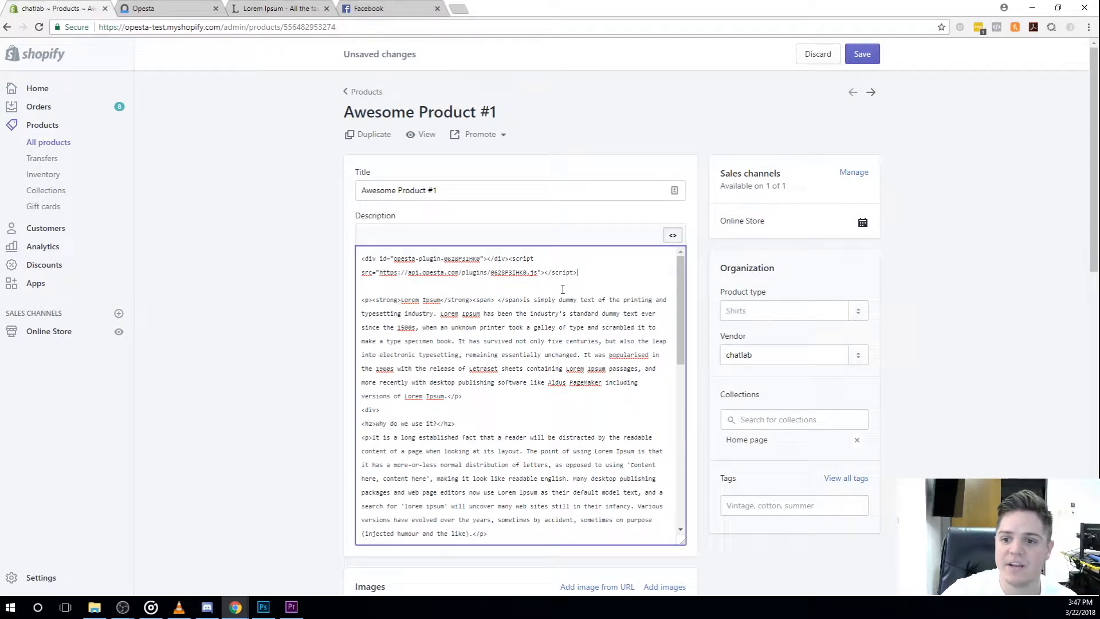
pyautogui.press('Return')
pyautogui.press('Return')
pyautogui.hotkey('ctrl', 'v')
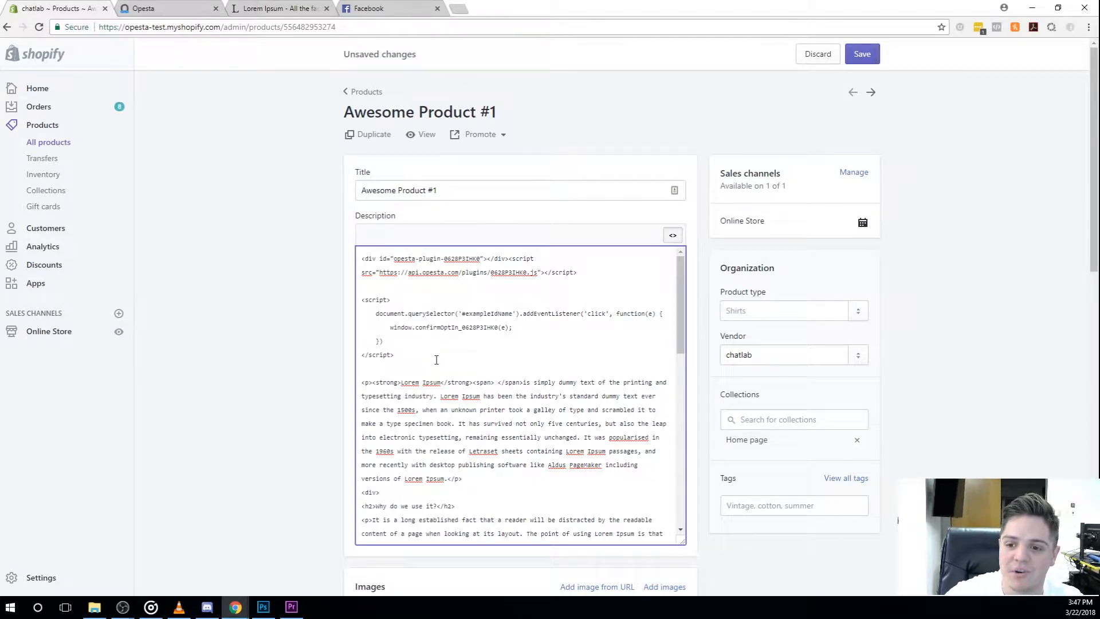
pyautogui.click(866, 61)
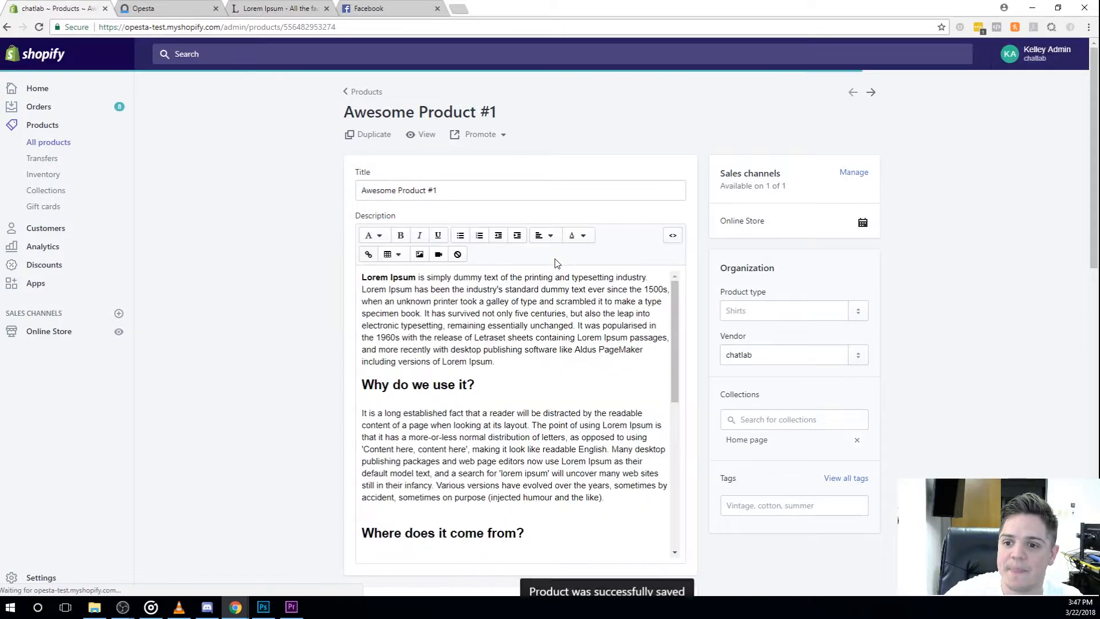
# Step: View Awesome Product #1 in the online store and test the Send to Messenger checkbox by ticking and unticking it
pyautogui.click(426, 135)
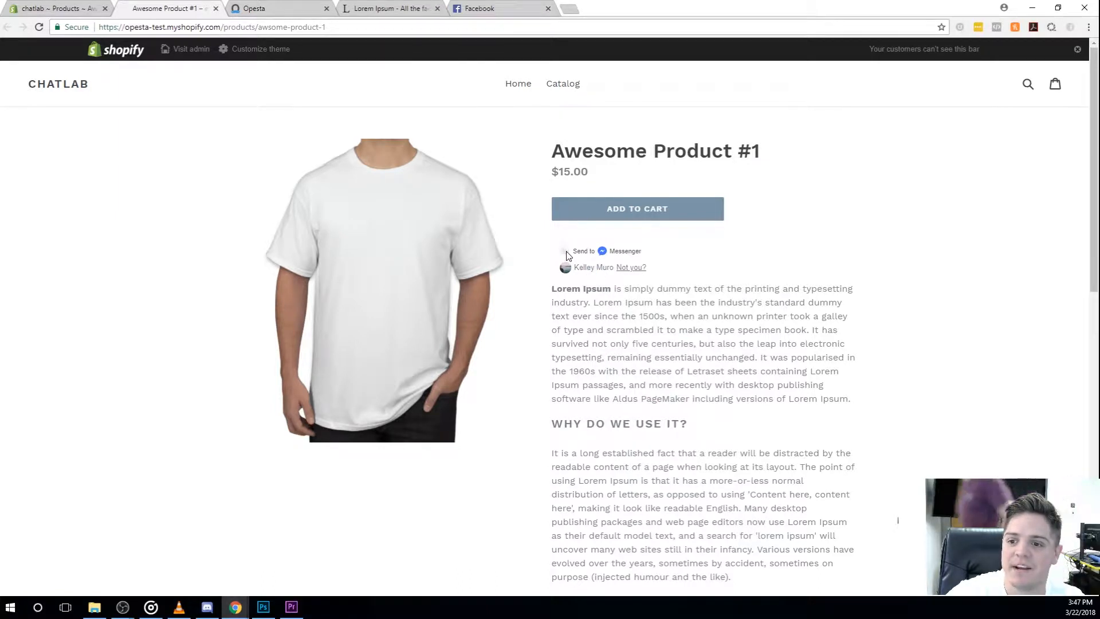
pyautogui.click(566, 254)
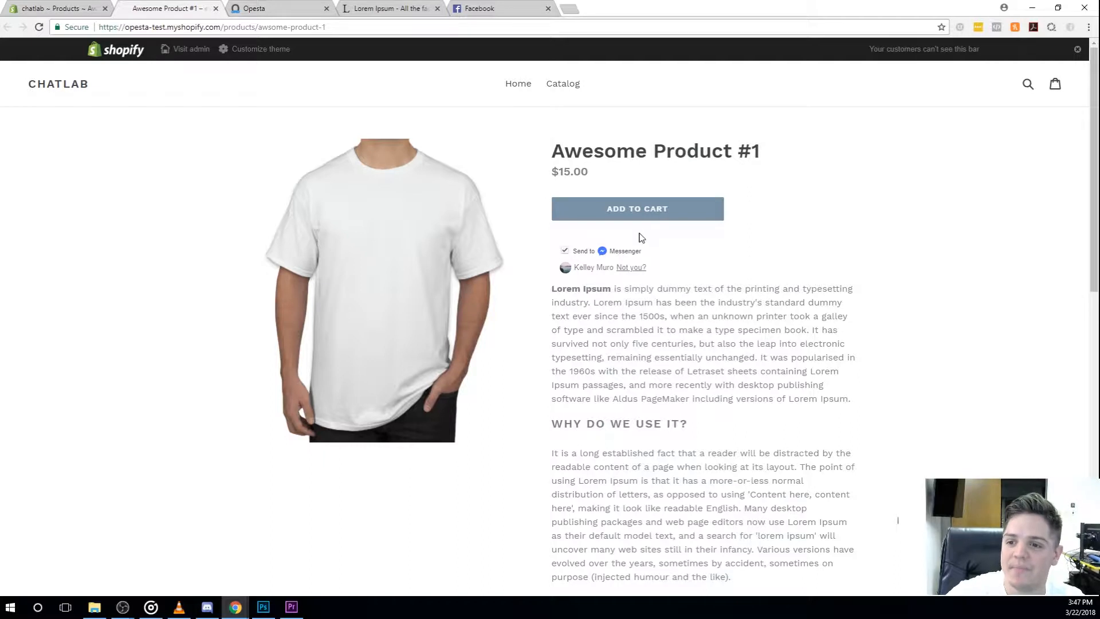
pyautogui.click(565, 250)
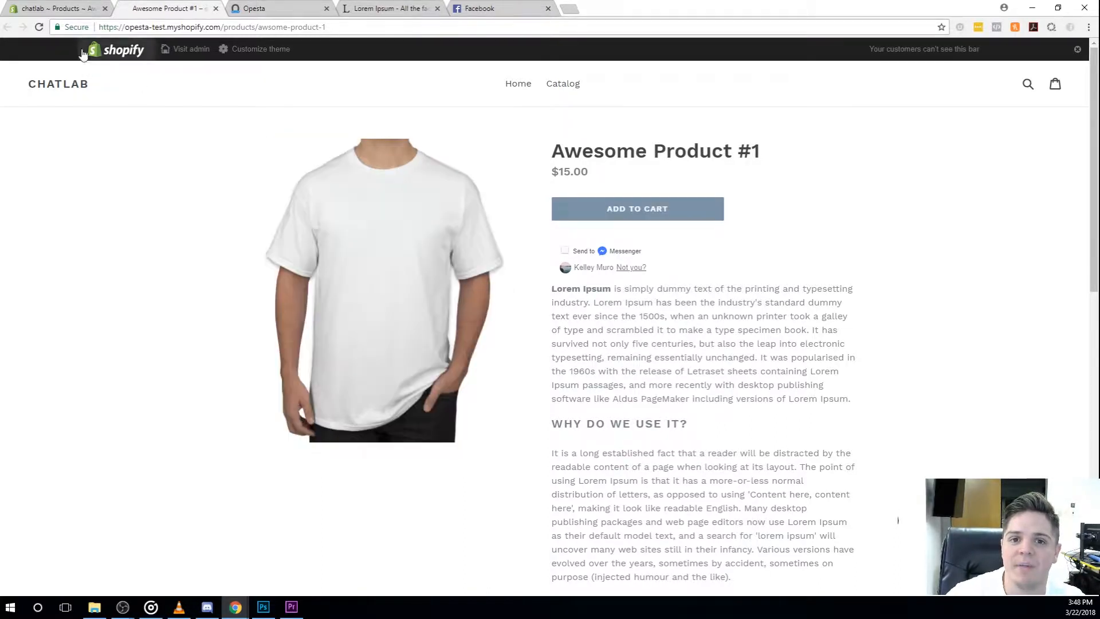
# Step: Add the bold line "Check the box below to get 20% off!" above the first paragraph of the product description
pyautogui.click(71, 11)
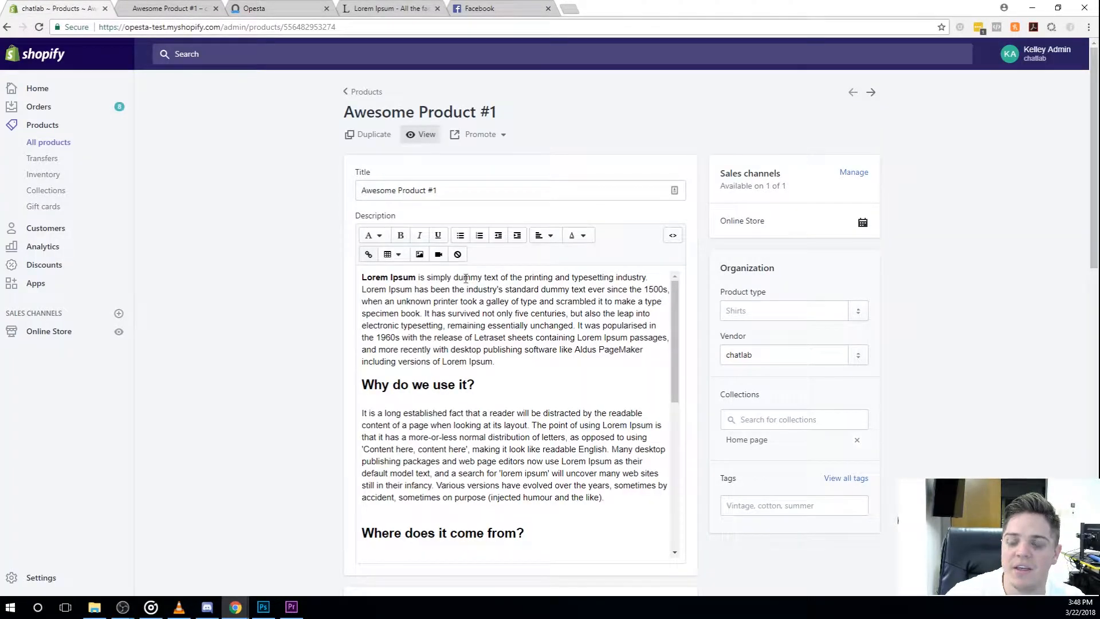
pyautogui.click(363, 277)
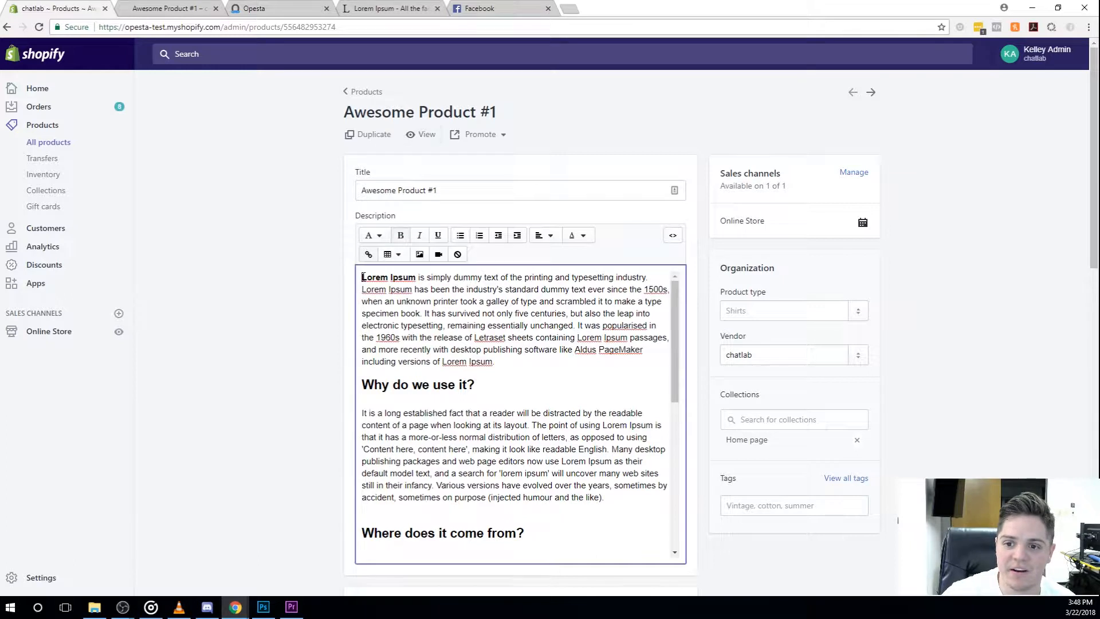
pyautogui.press('Return')
pyautogui.write('1')
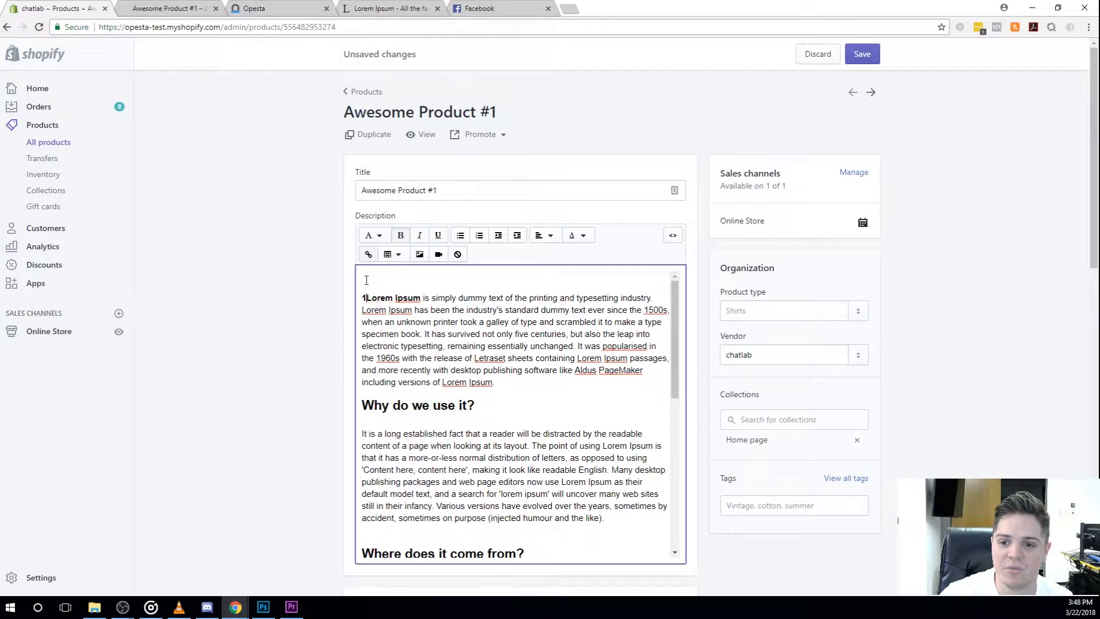
pyautogui.press('BackSpace')
pyautogui.press('Up')
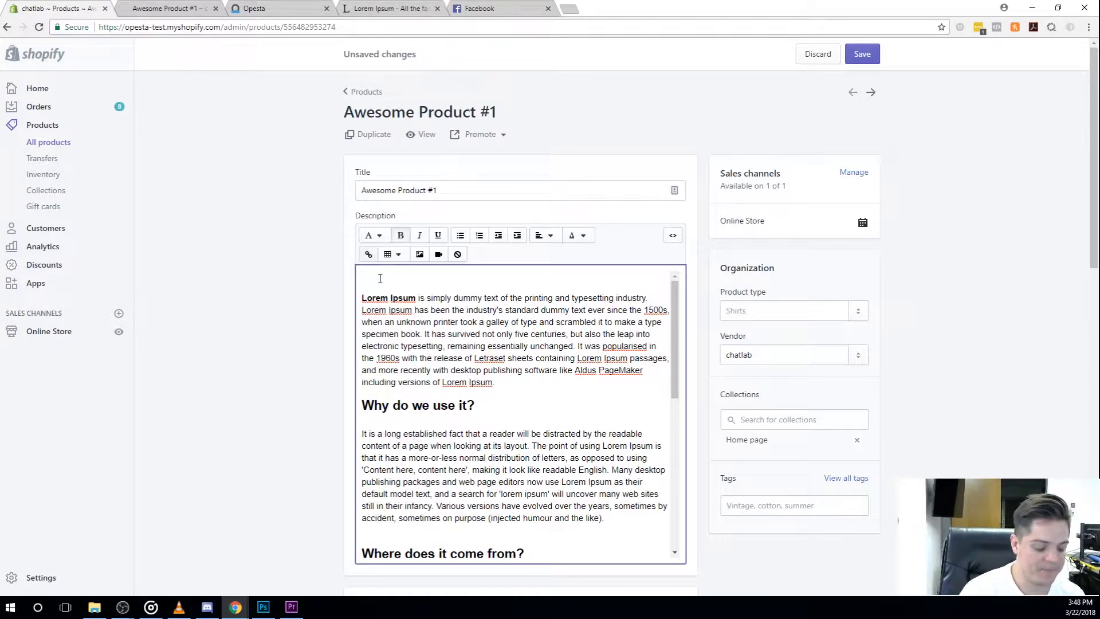
pyautogui.write('Check the box below to get 20% off!')
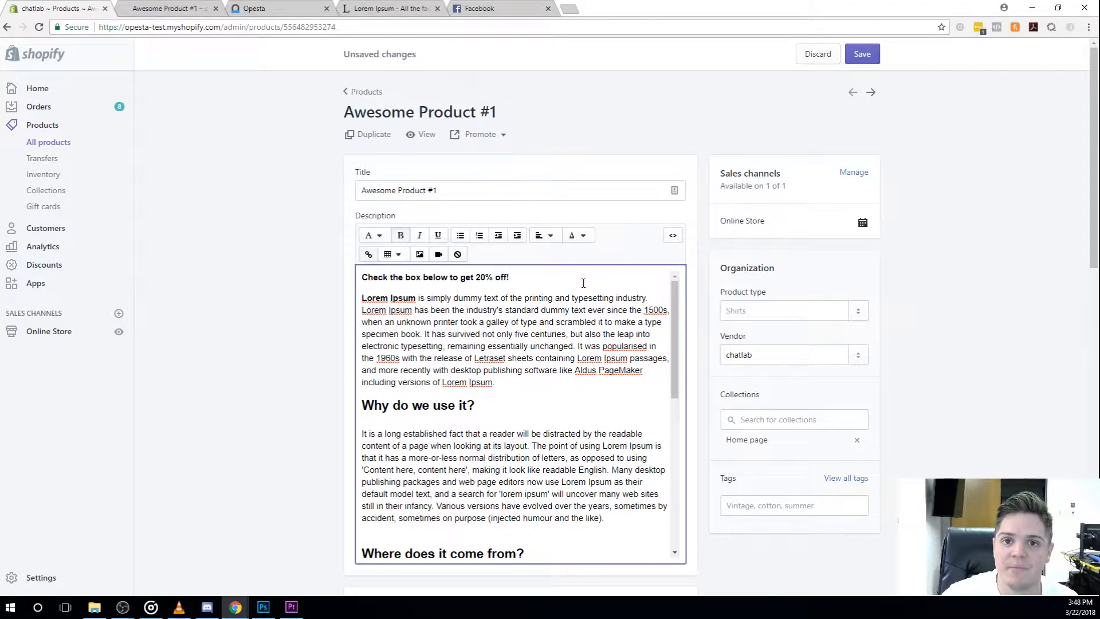
pyautogui.moveTo(546, 283); pyautogui.dragTo(353, 276)
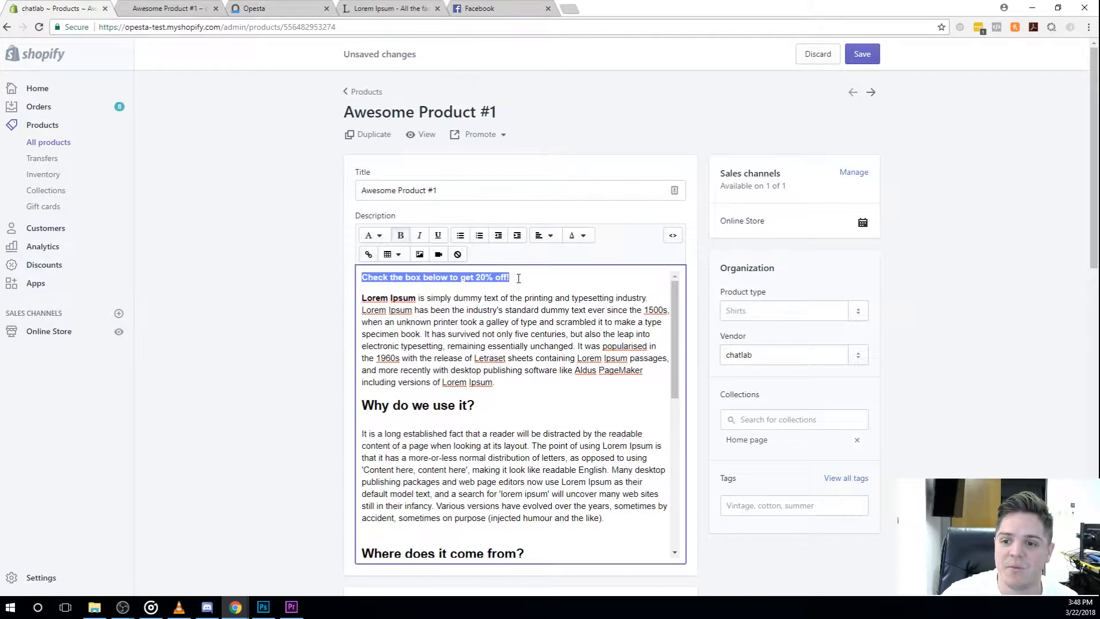
pyautogui.click(540, 277)
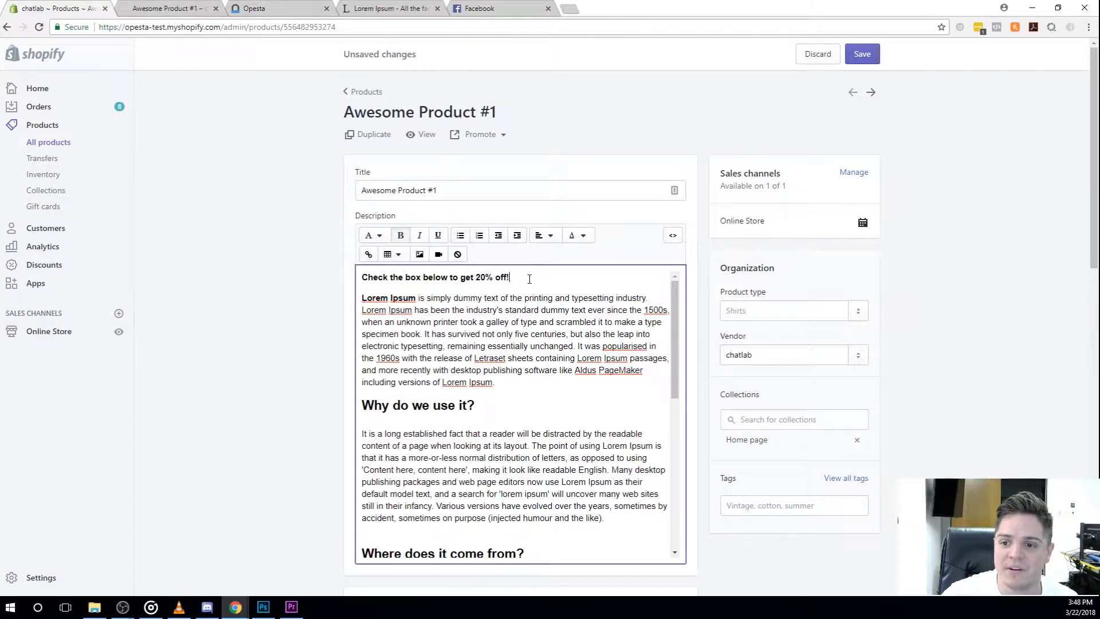
# Step: Move the "Check the box below to get 20% off!" paragraph above the opesta-plugin div in the description's HTML
pyautogui.click(673, 237)
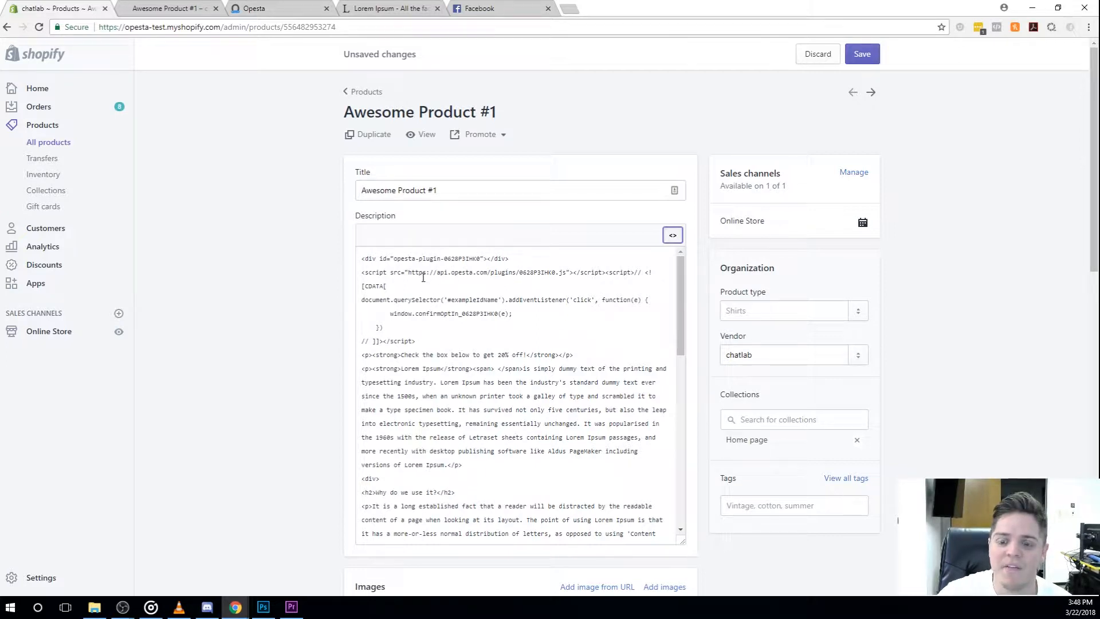
pyautogui.moveTo(583, 357); pyautogui.dragTo(360, 356)
pyautogui.hotkey('ctrl', 'c')
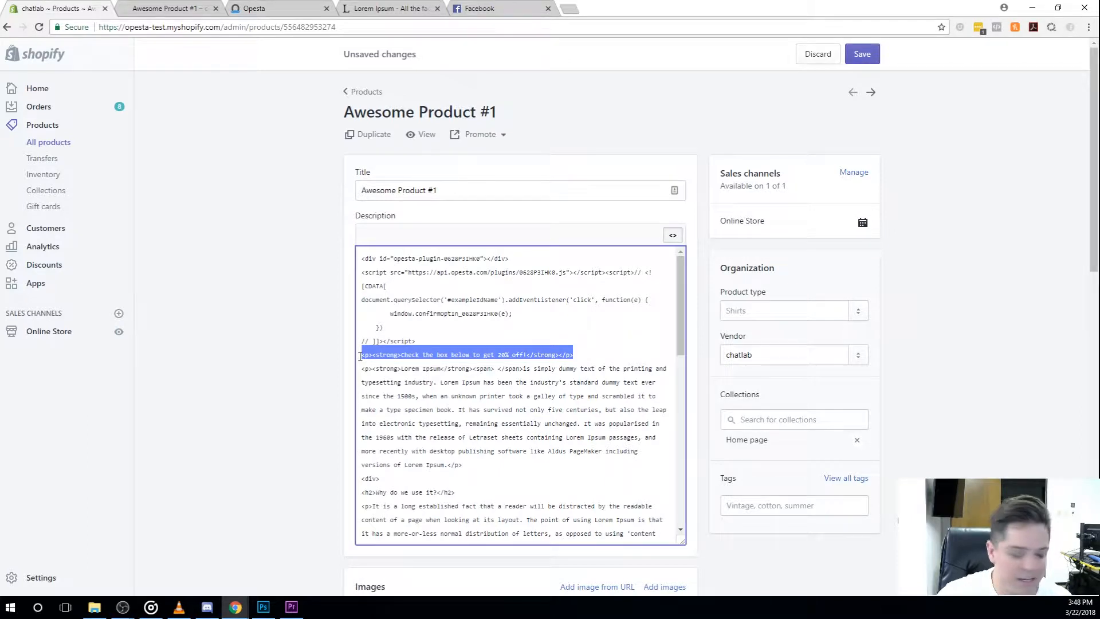
pyautogui.press('BackSpace')
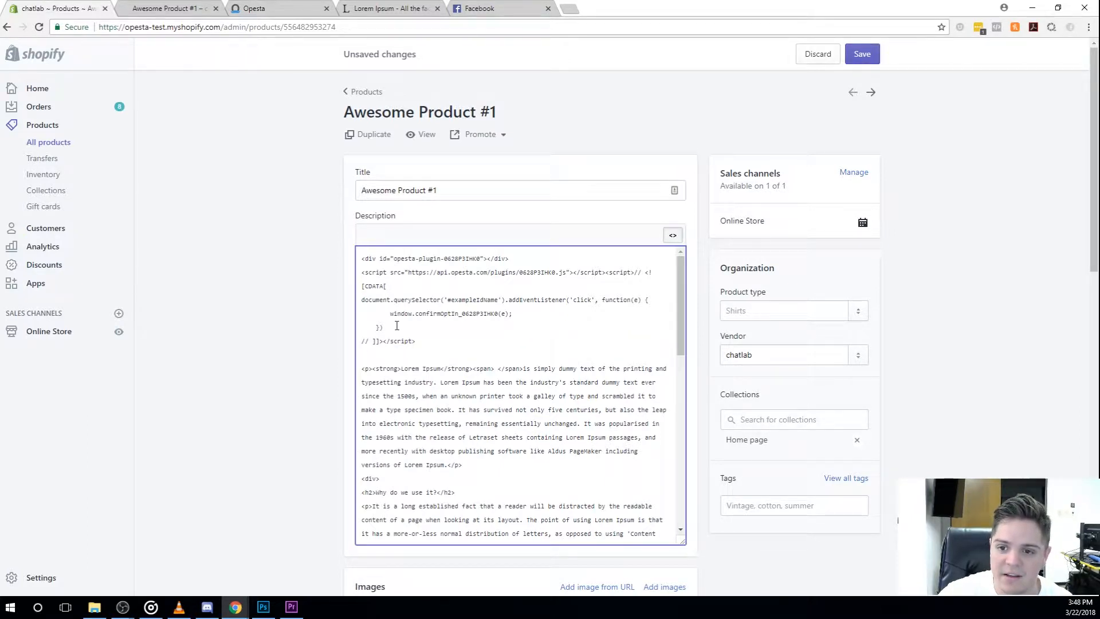
pyautogui.click(362, 258)
pyautogui.press('Return')
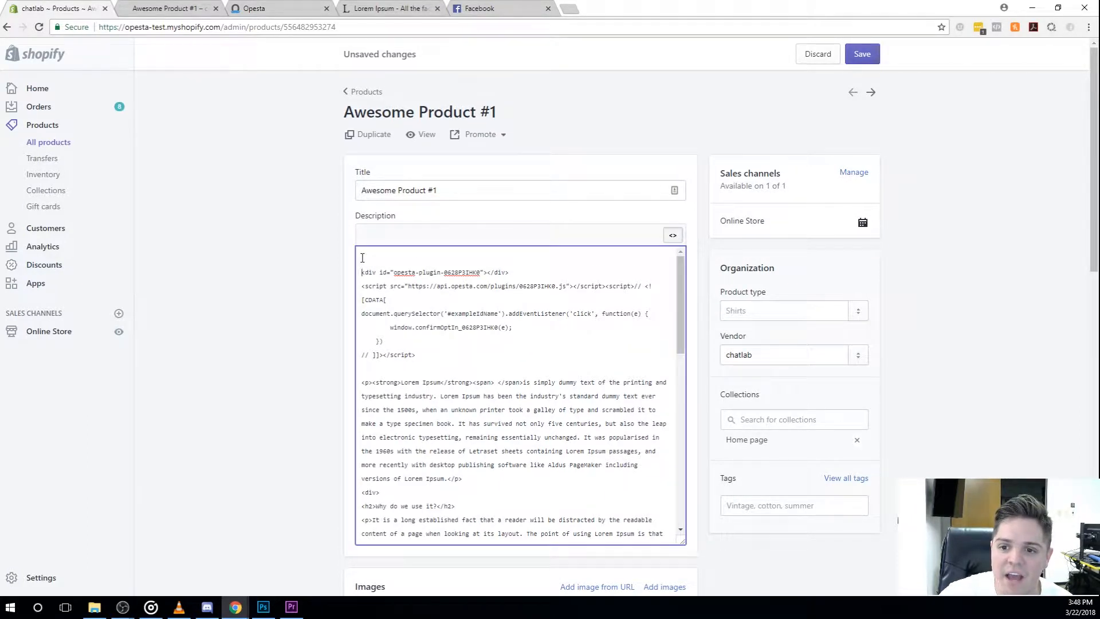
pyautogui.hotkey('ctrl', 'v')
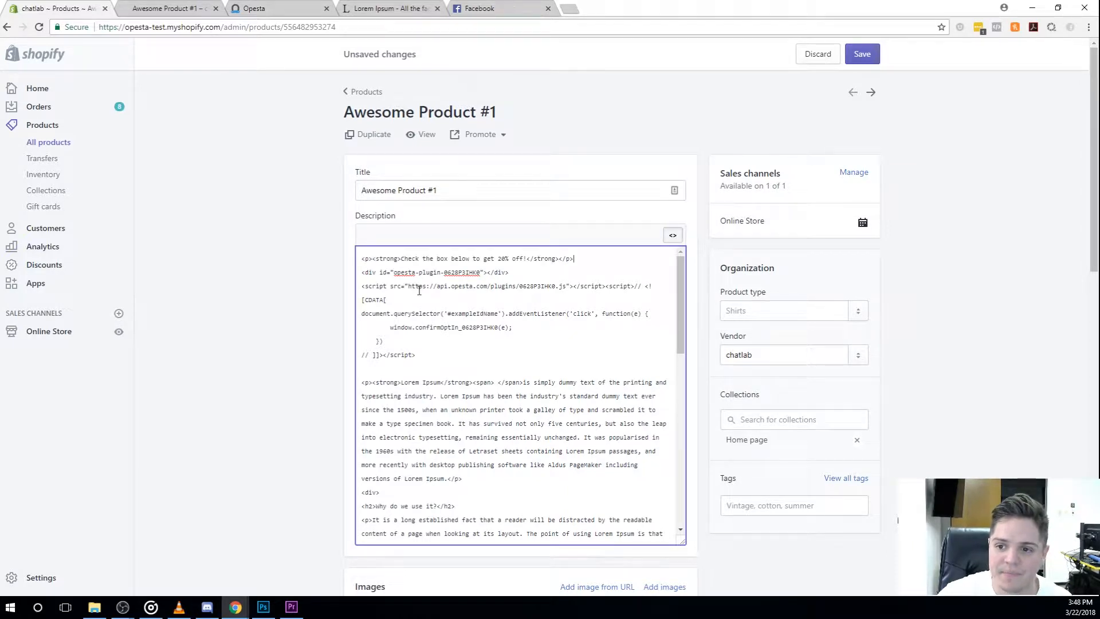
# Step: Remove the blank line before the Lorem Ipsum paragraph in the HTML and save the product
pyautogui.click(363, 382)
pyautogui.press('BackSpace')
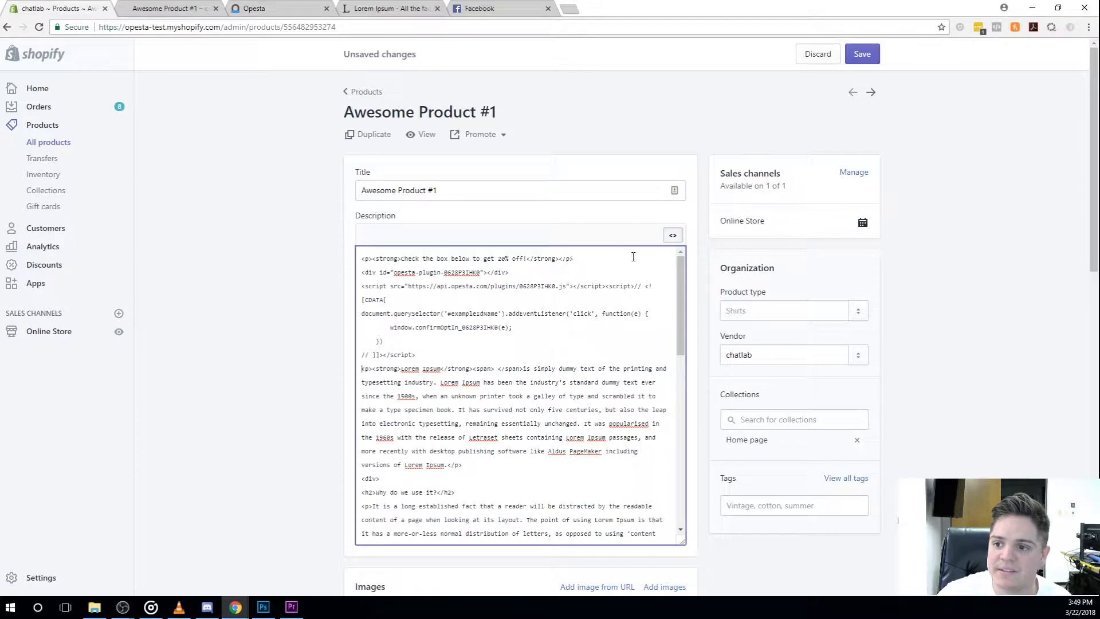
pyautogui.click(673, 235)
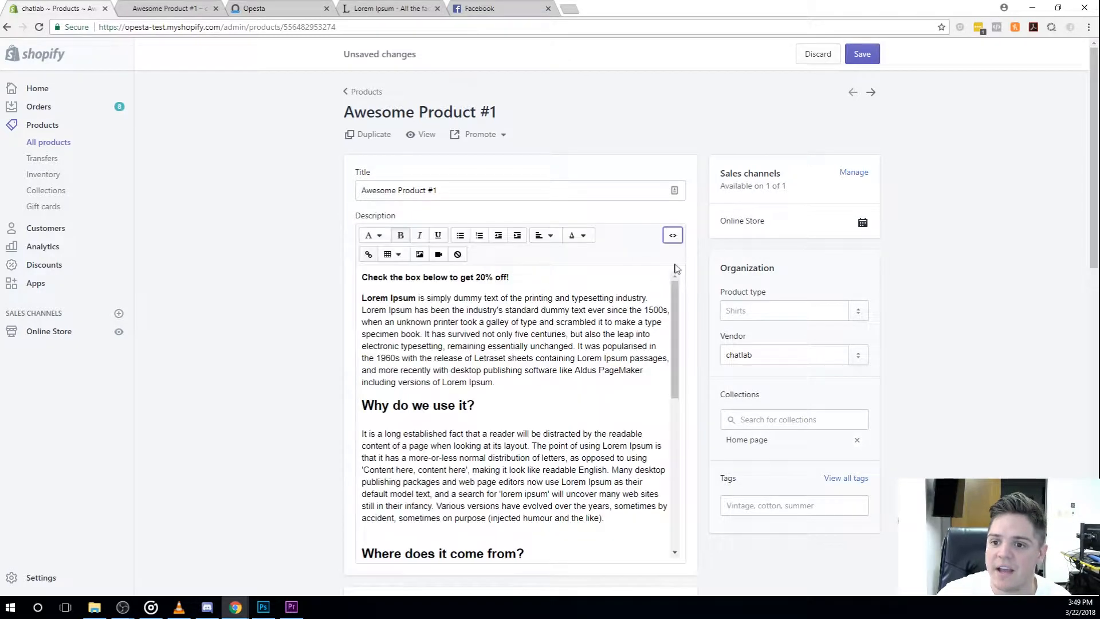
pyautogui.click(868, 56)
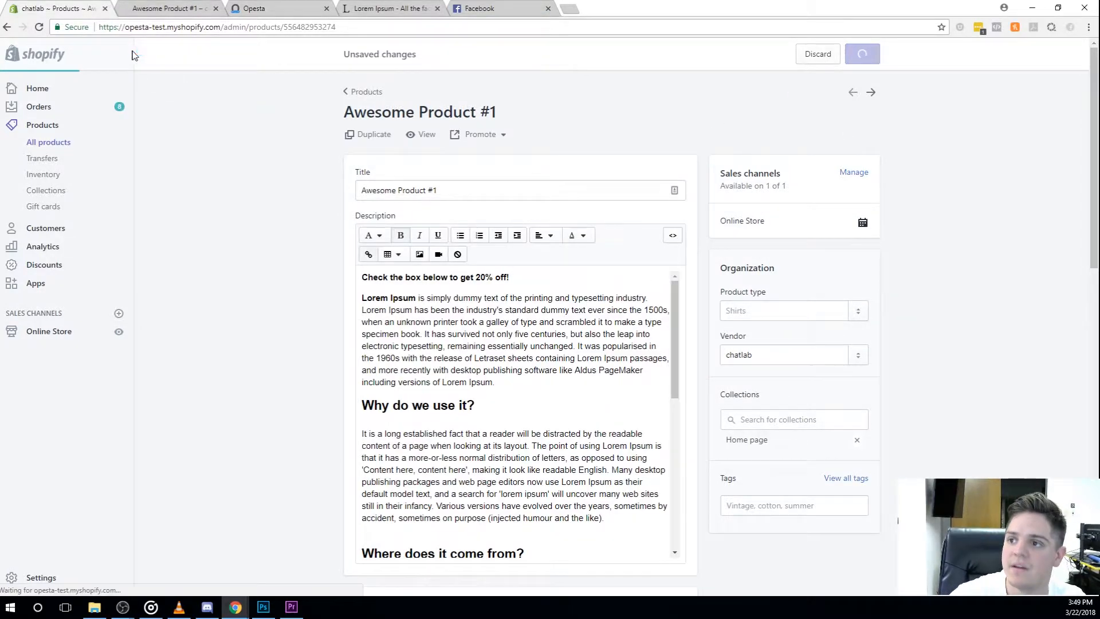
# Step: Reload the product's storefront page and tick the Send to Messenger checkbox
pyautogui.click(166, 8)
pyautogui.click(39, 27)
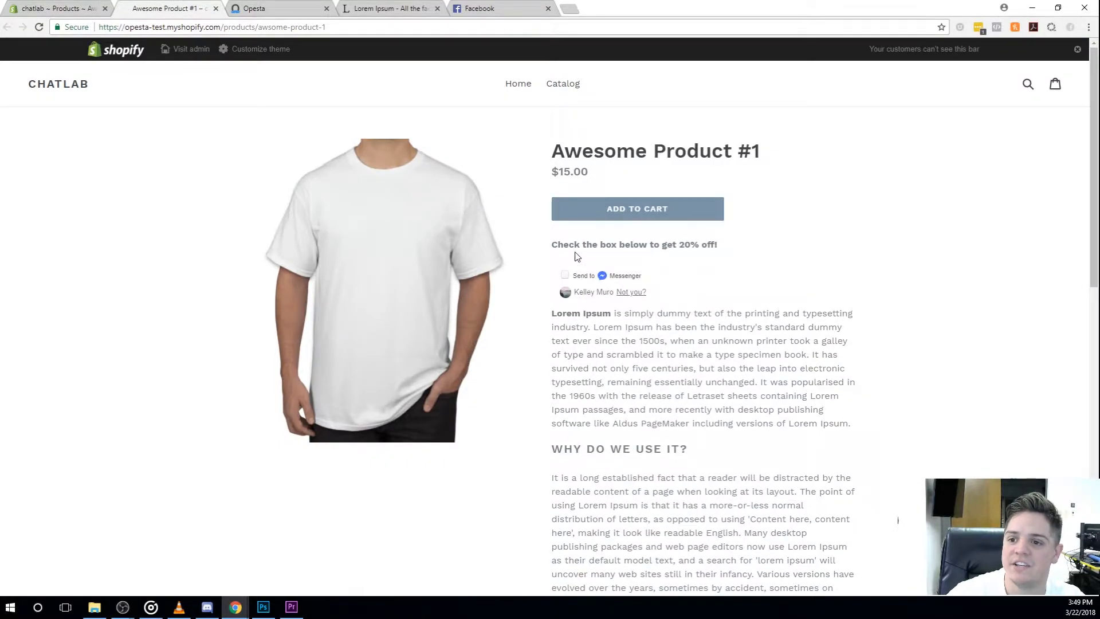
pyautogui.click(565, 276)
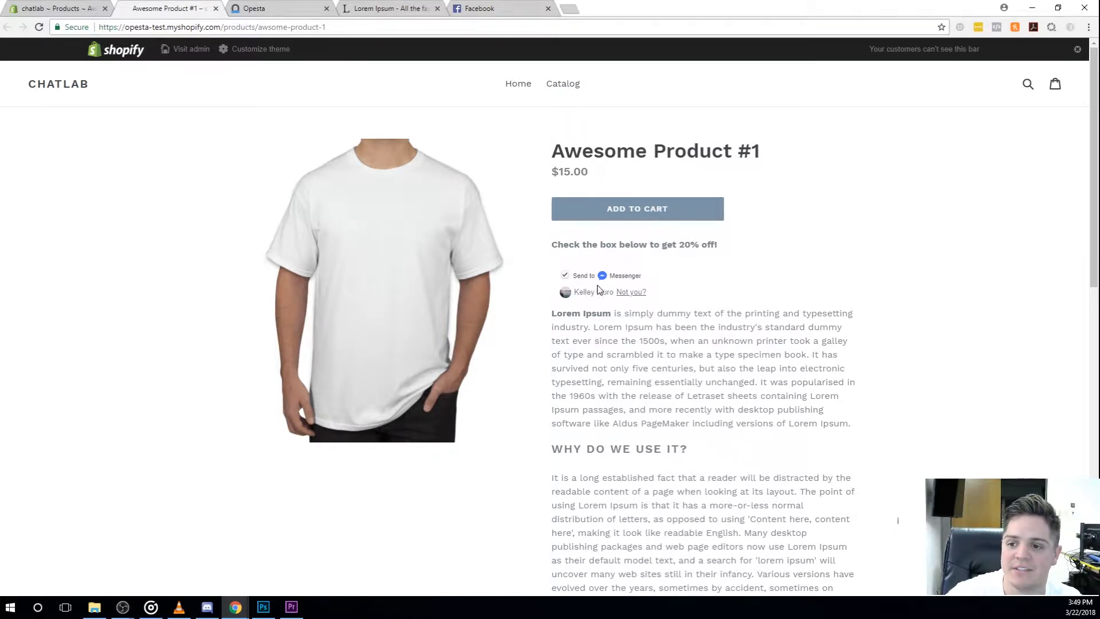
# Step: Inspect the Add to Cart button's element in the browser's developer tools
pyautogui.rightClick(594, 211)
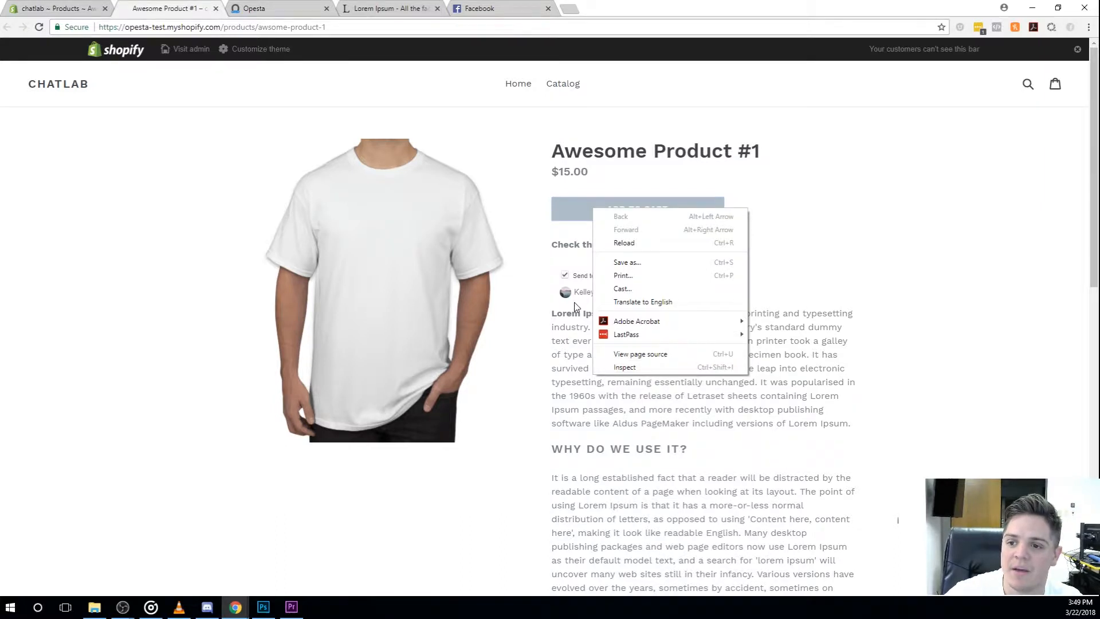
pyautogui.click(838, 244)
pyautogui.rightClick(597, 212)
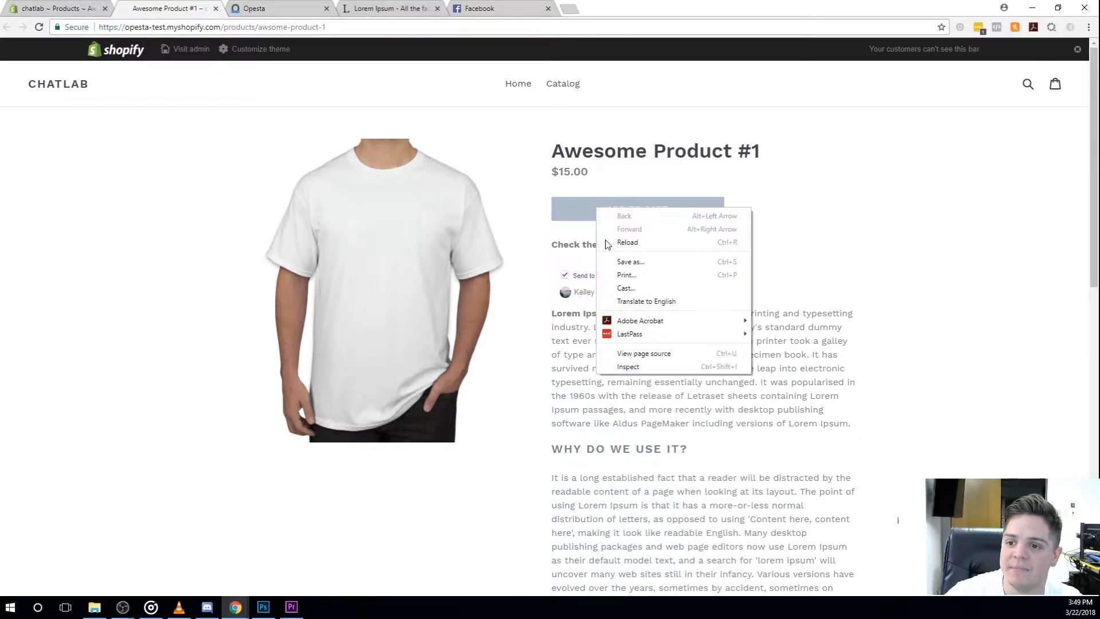
pyautogui.click(641, 366)
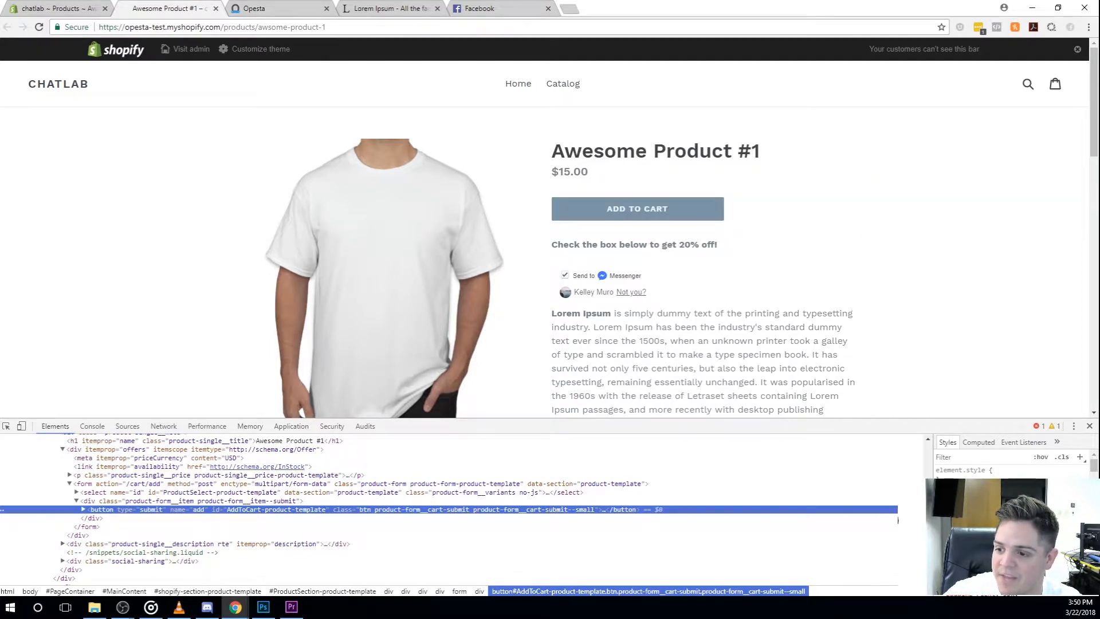
# Step: Try nudging a numeric value in the Add to Cart button's styles up and down to test the rule
pyautogui.click(988, 518)
pyautogui.press('Up')
pyautogui.press('Up')
pyautogui.press('Up')
pyautogui.press('Up')
pyautogui.press('Up')
pyautogui.press('Up')
pyautogui.press('Up')
pyautogui.press('Up')
pyautogui.press('Up')
pyautogui.press('Up')
pyautogui.press('Up')
pyautogui.press('Up')
pyautogui.press('Up')
pyautogui.press('Up')
pyautogui.press('Up')
pyautogui.press('Up')
pyautogui.press('Up')
pyautogui.press('Up')
pyautogui.press('Up')
pyautogui.press('Up')
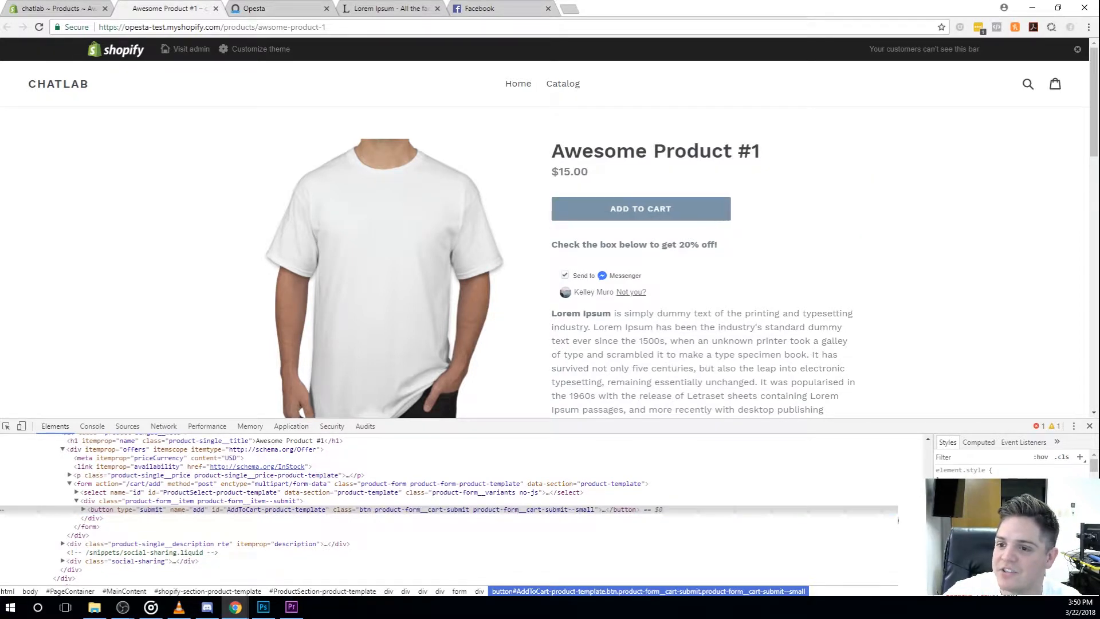
pyautogui.press('Up')
pyautogui.press('Up')
pyautogui.press('Up')
pyautogui.press('Up')
pyautogui.press('Up')
pyautogui.press('Up')
pyautogui.press('Up')
pyautogui.press('Up')
pyautogui.press('Up')
pyautogui.press('Up')
pyautogui.press('Up')
pyautogui.press('Up')
pyautogui.press('Up')
pyautogui.press('Up')
pyautogui.press('Up')
pyautogui.press('Up')
pyautogui.press('Up')
pyautogui.press('Up')
pyautogui.press('Up')
pyautogui.press('Up')
pyautogui.press('Down')
pyautogui.press('Down')
pyautogui.press('Down')
pyautogui.press('Down')
pyautogui.press('Down')
pyautogui.press('Down')
pyautogui.press('Down')
pyautogui.press('Down')
pyautogui.press('Down')
pyautogui.press('Down')
pyautogui.press('Down')
pyautogui.press('Down')
pyautogui.press('Down')
pyautogui.press('Down')
pyautogui.press('Down')
pyautogui.press('Down')
pyautogui.press('Down')
pyautogui.press('Down')
pyautogui.press('Down')
pyautogui.press('Down')
pyautogui.press('Down')
pyautogui.press('Down')
pyautogui.press('Down')
pyautogui.press('Down')
pyautogui.press('Down')
pyautogui.press('Down')
pyautogui.press('Down')
pyautogui.press('Down')
pyautogui.press('Down')
pyautogui.press('Down')
pyautogui.press('Down')
pyautogui.press('Down')
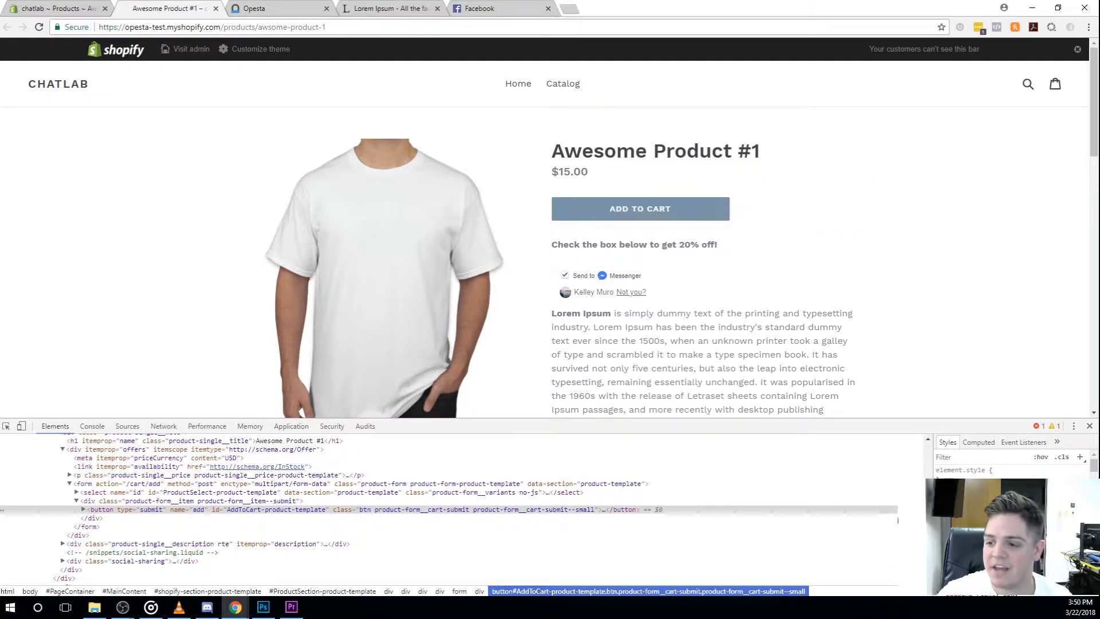
# Step: Copy the .product-form__cart-submit--small selector from the Add to Cart button's styles
pyautogui.rightClick(981, 545)
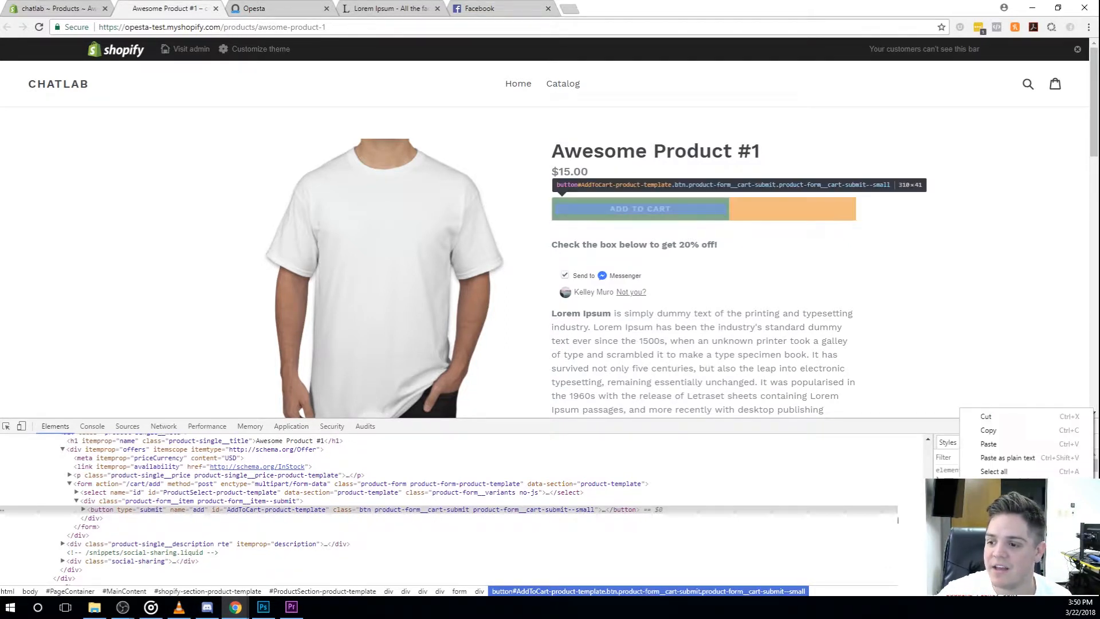
pyautogui.click(995, 430)
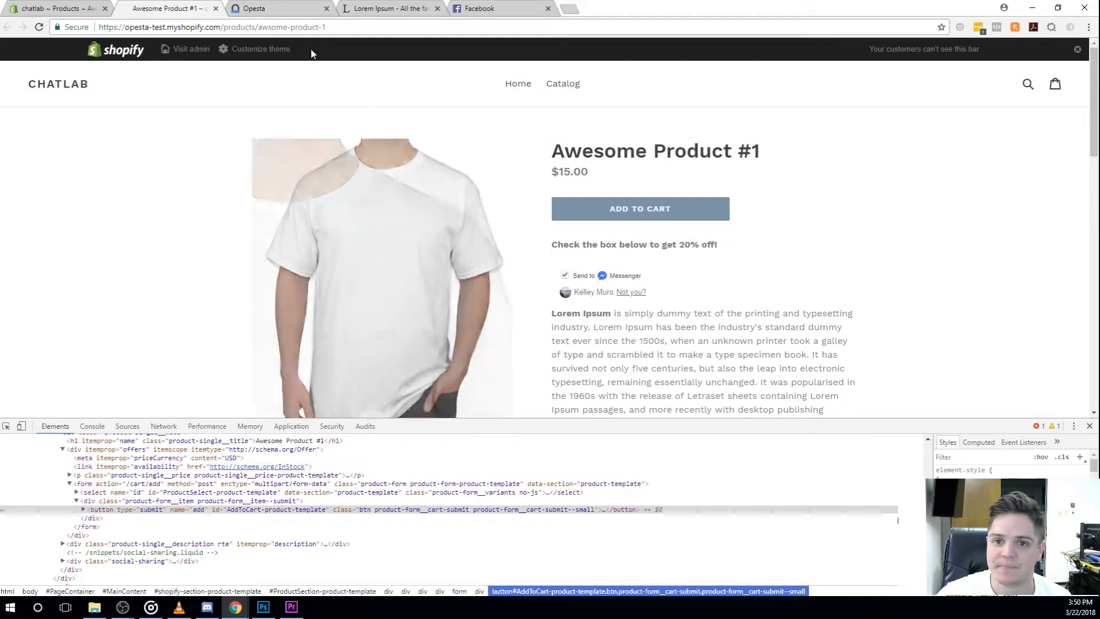
pyautogui.click(283, 8)
pyautogui.click(195, 7)
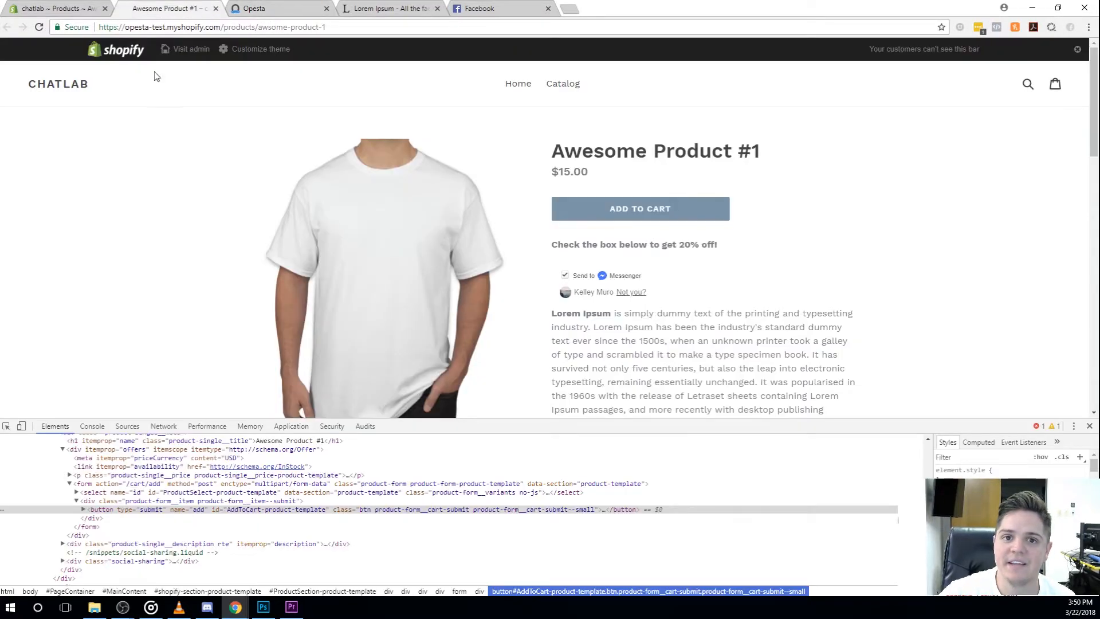
# Step: Replace #exampleIdName in the script of the Shopify product description's HTML with .product-form__cart-submit--small and save the product
pyautogui.click(63, 8)
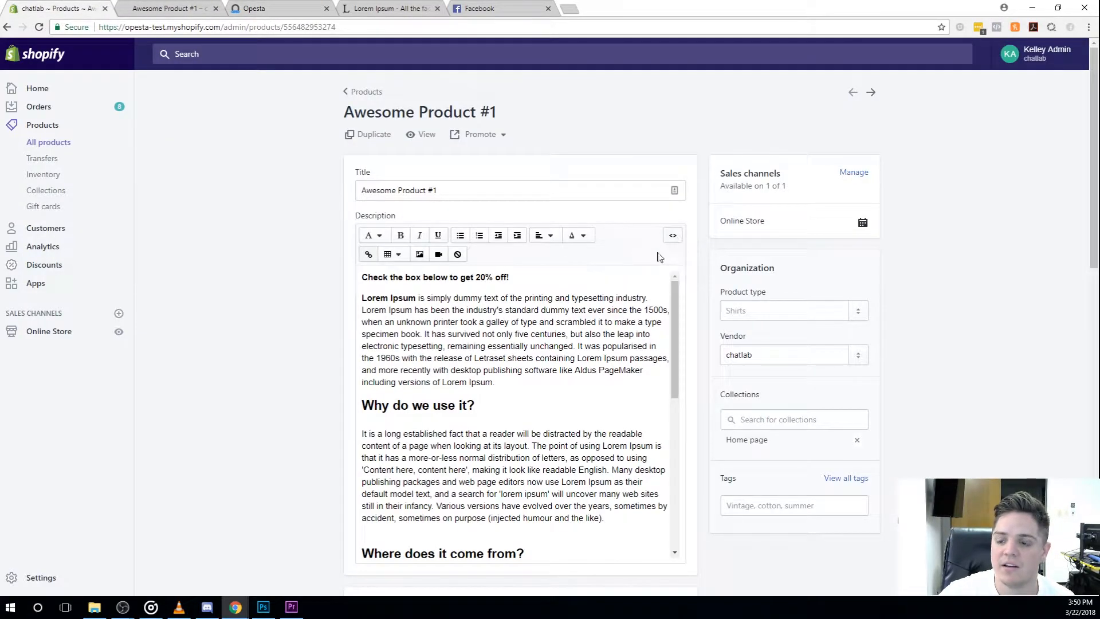
pyautogui.click(674, 236)
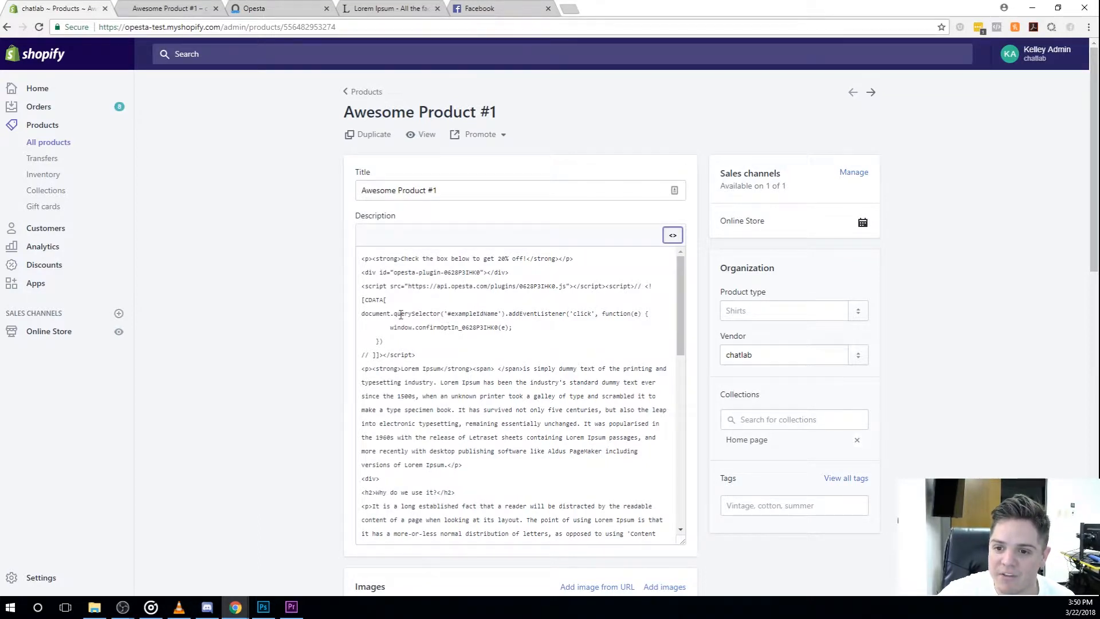
pyautogui.moveTo(445, 314); pyautogui.dragTo(496, 313)
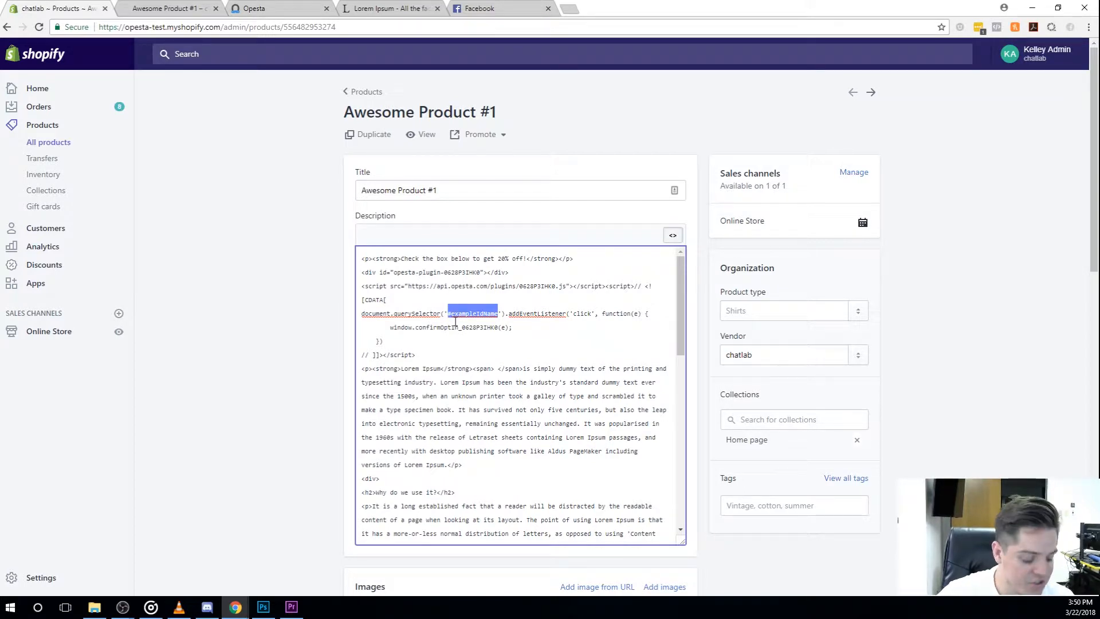
pyautogui.write('.product-form__cart-submit--small')
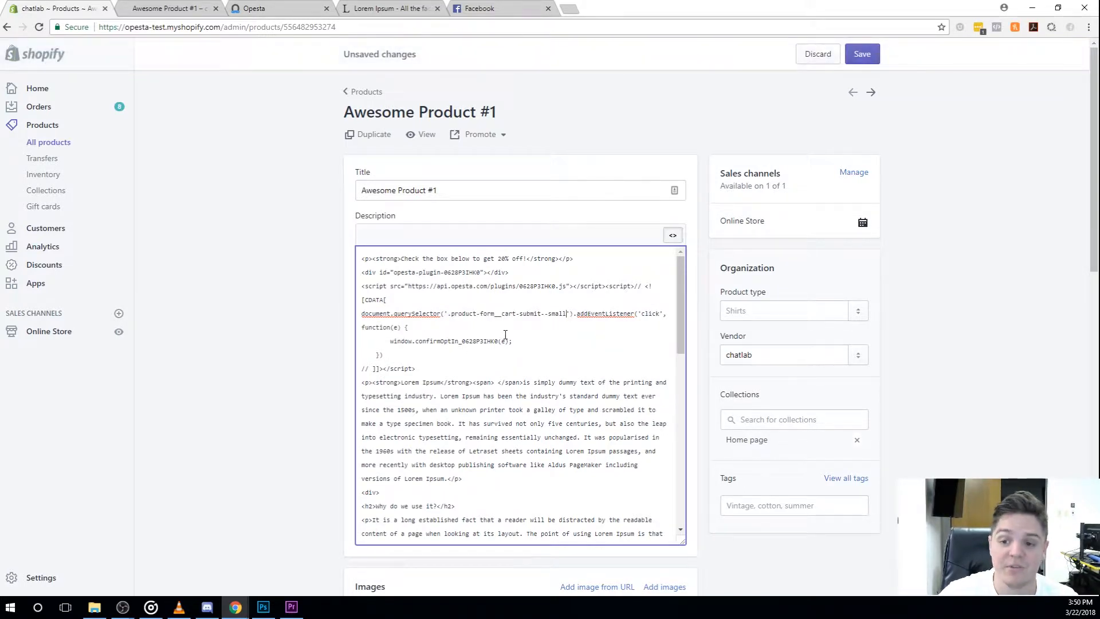
pyautogui.moveTo(449, 314); pyautogui.dragTo(570, 313)
pyautogui.click(555, 324)
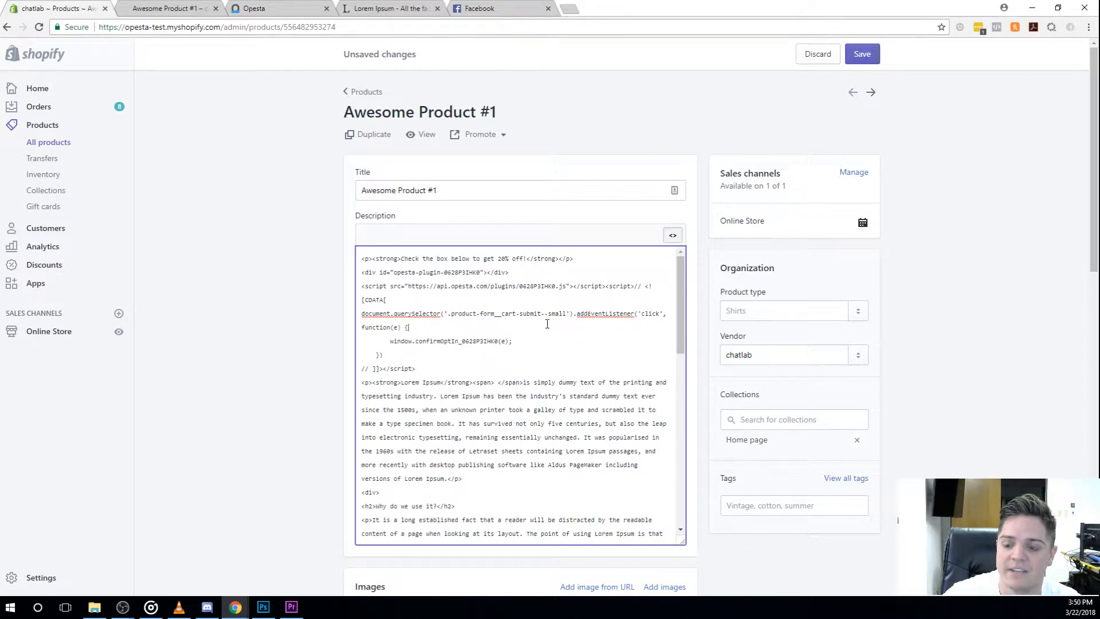
pyautogui.click(862, 54)
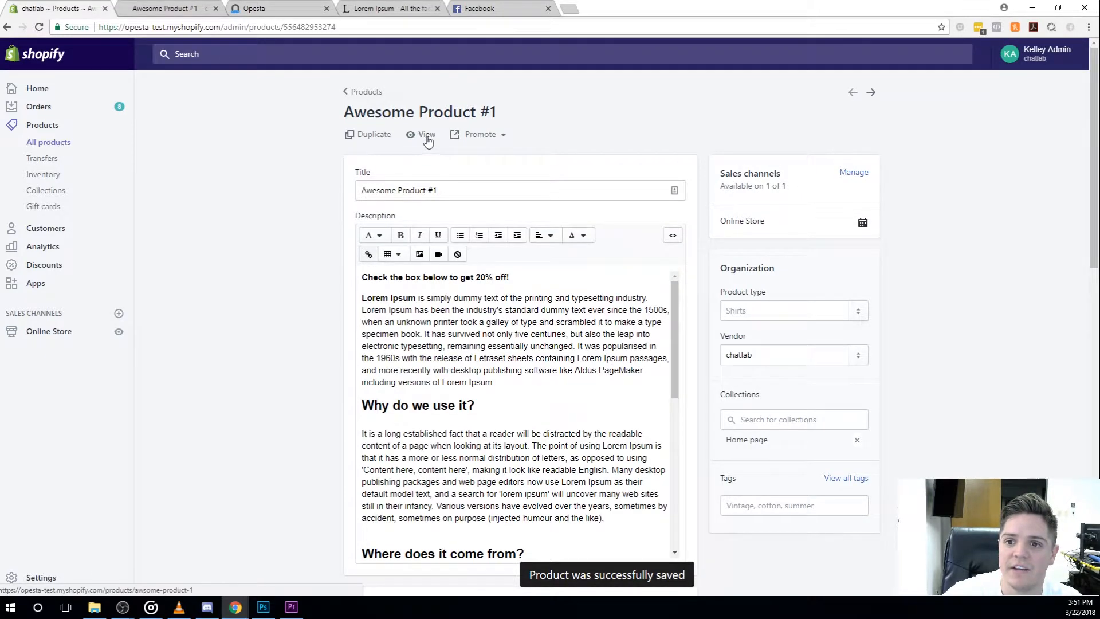
# Step: View the saved product's storefront page and try toggling the Send to Messenger checkbox
pyautogui.click(424, 136)
pyautogui.click(328, 9)
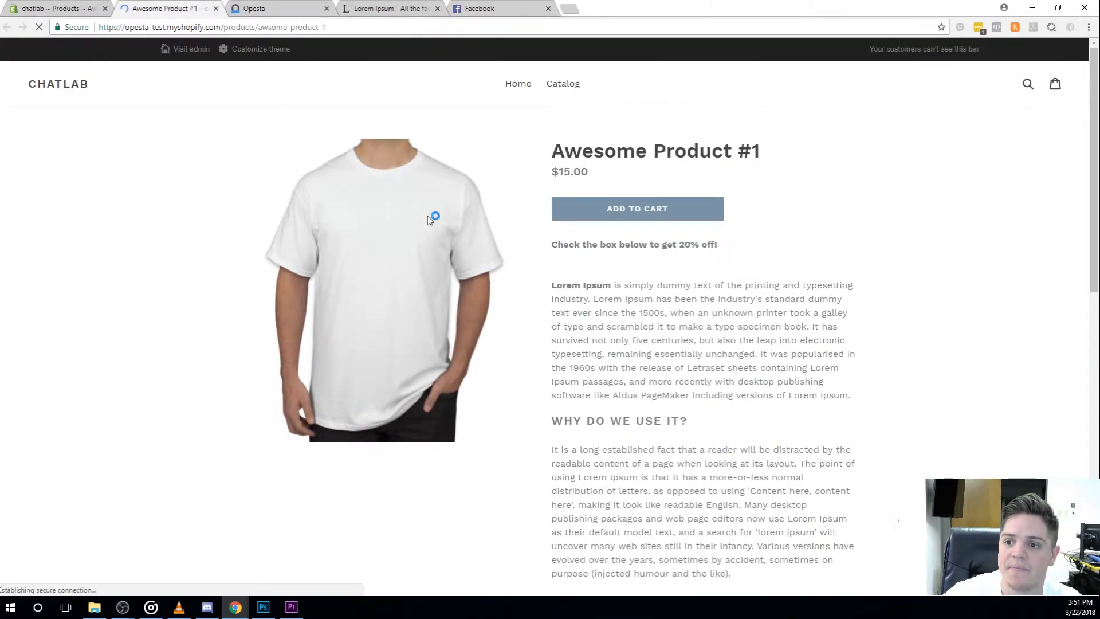
pyautogui.click(565, 275)
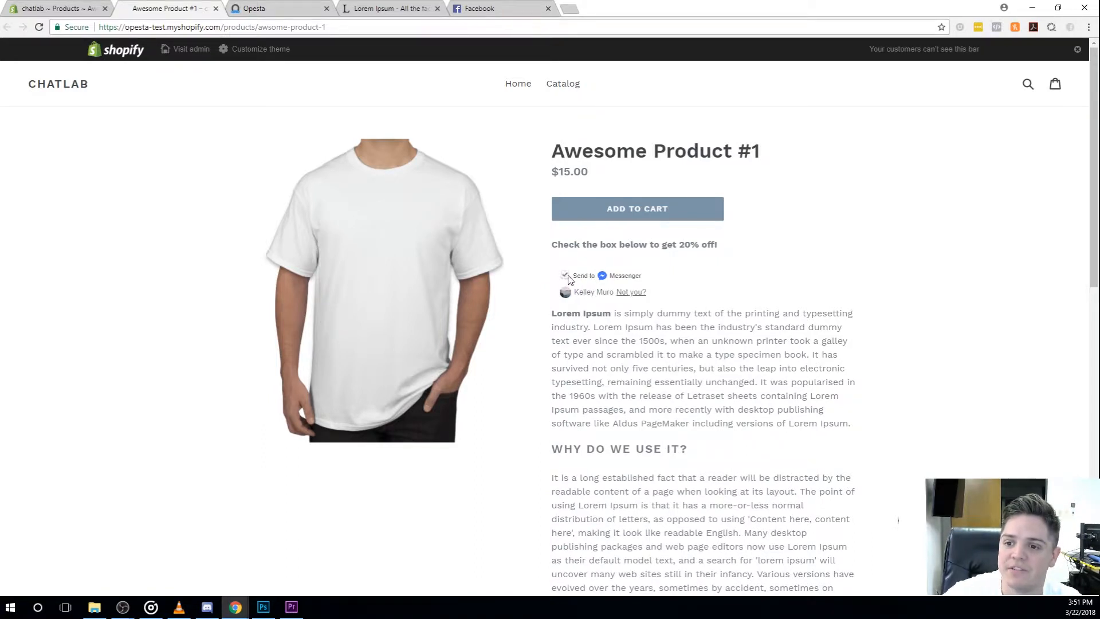
pyautogui.click(629, 216)
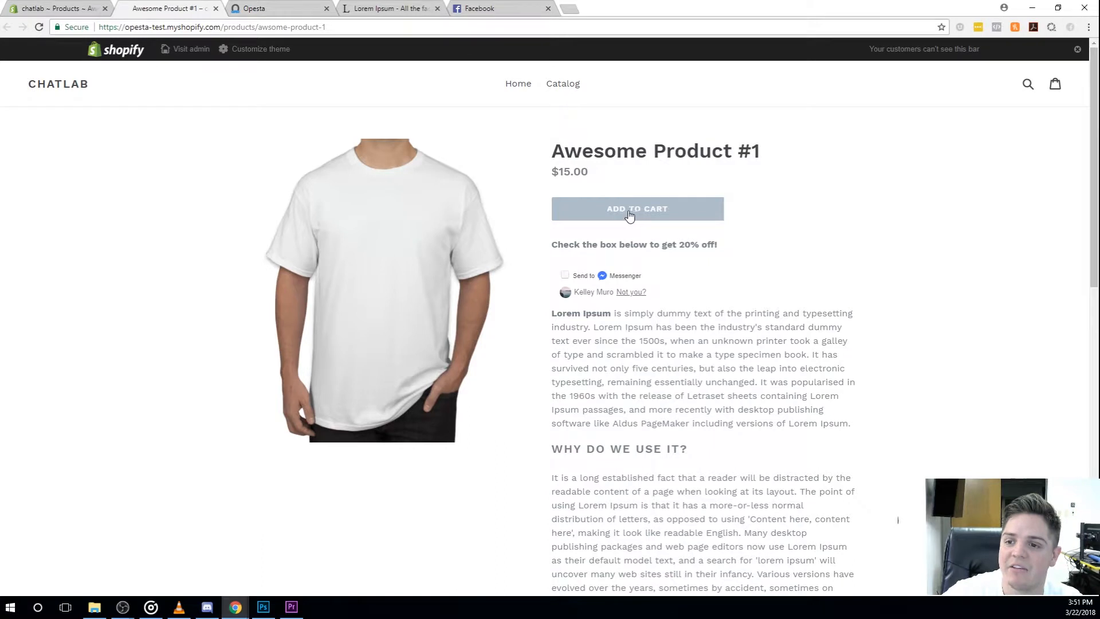
pyautogui.click(565, 276)
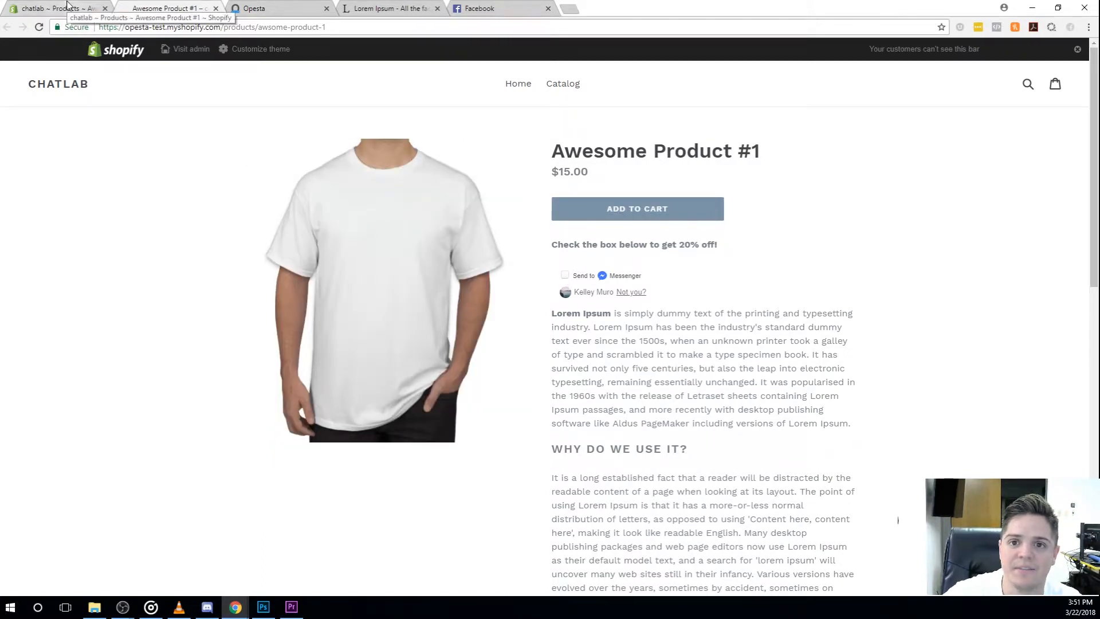
# Step: Switch to Opesta and open the checkbox trigger's double opt-in post for editing
pyautogui.click(249, 9)
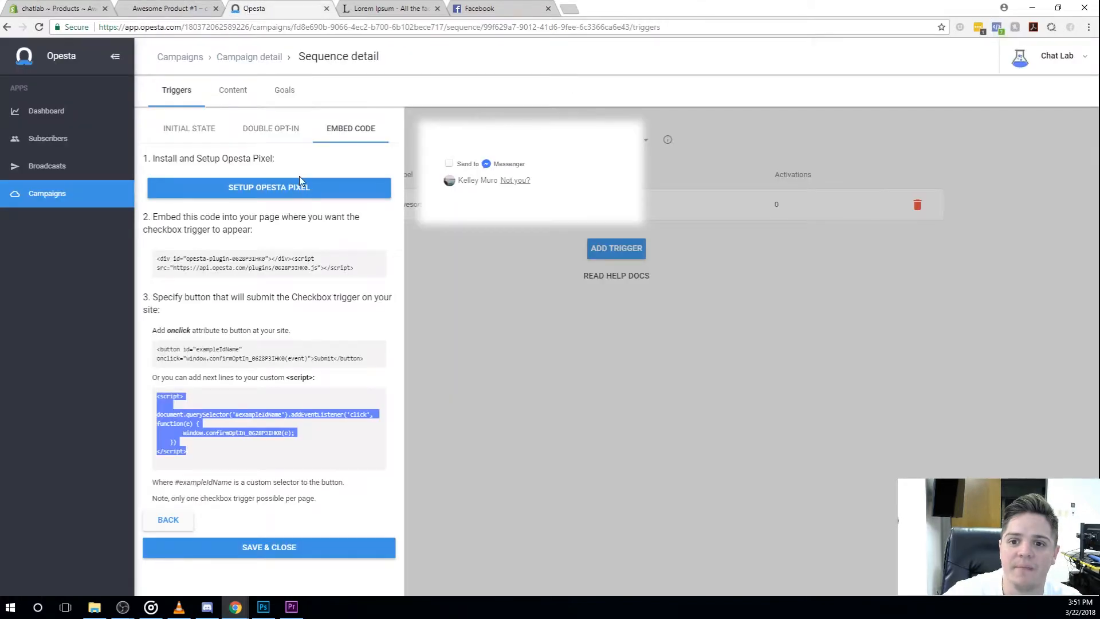
pyautogui.click(286, 137)
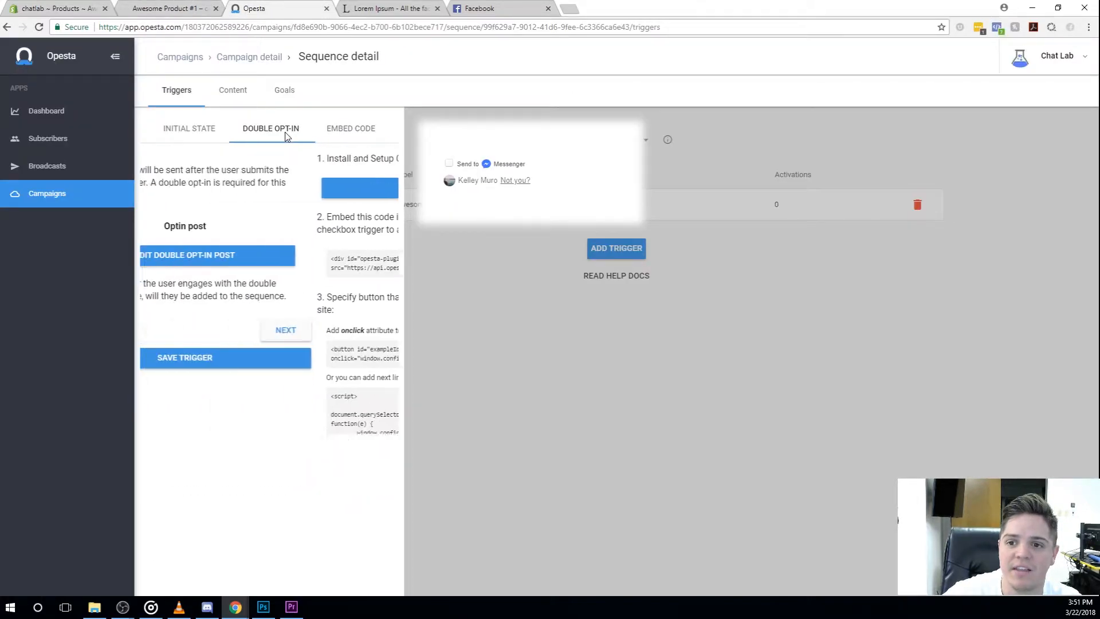
pyautogui.click(284, 259)
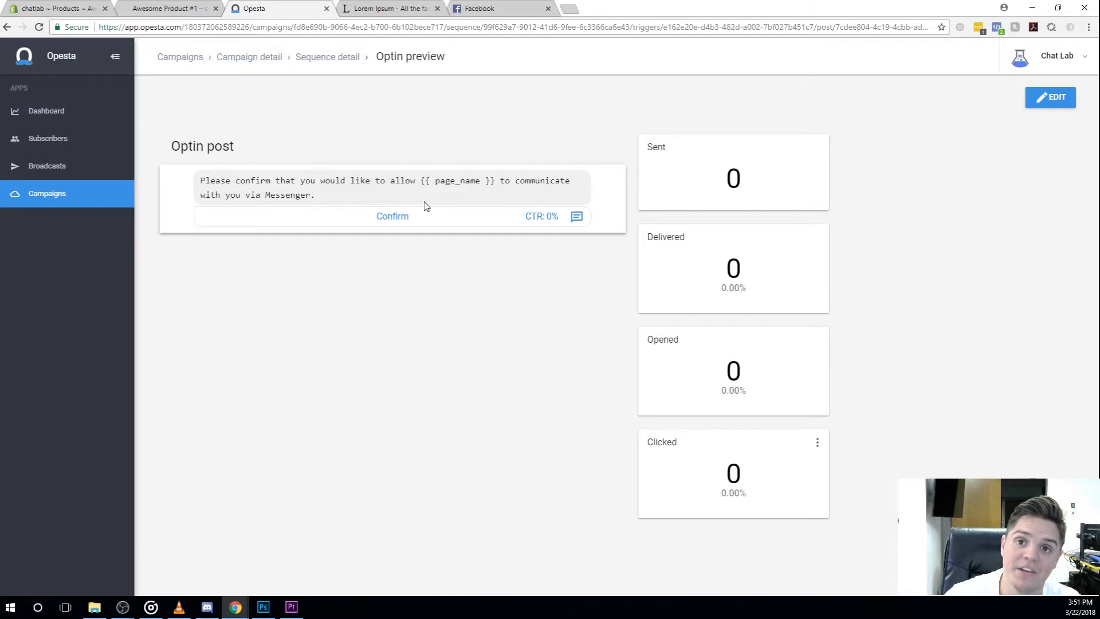
pyautogui.click(1050, 98)
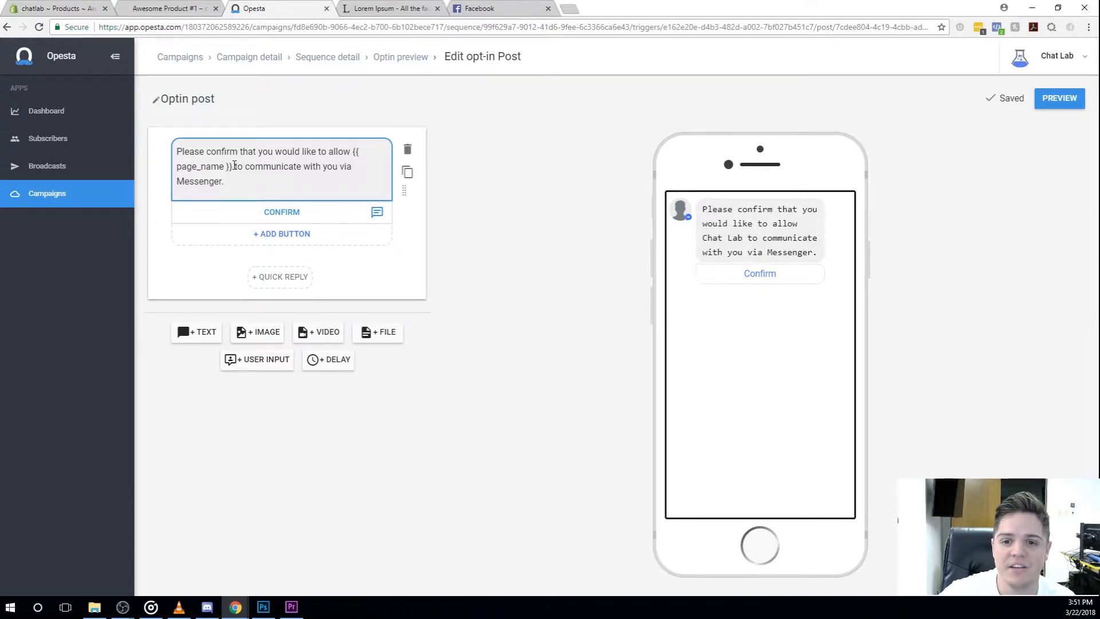
# Step: Reword the opt-in message as "Please confirm that you would like to recieve 20% off Awesome Product #1 from {{ page_name }}!"
pyautogui.moveTo(234, 166); pyautogui.dragTo(277, 192)
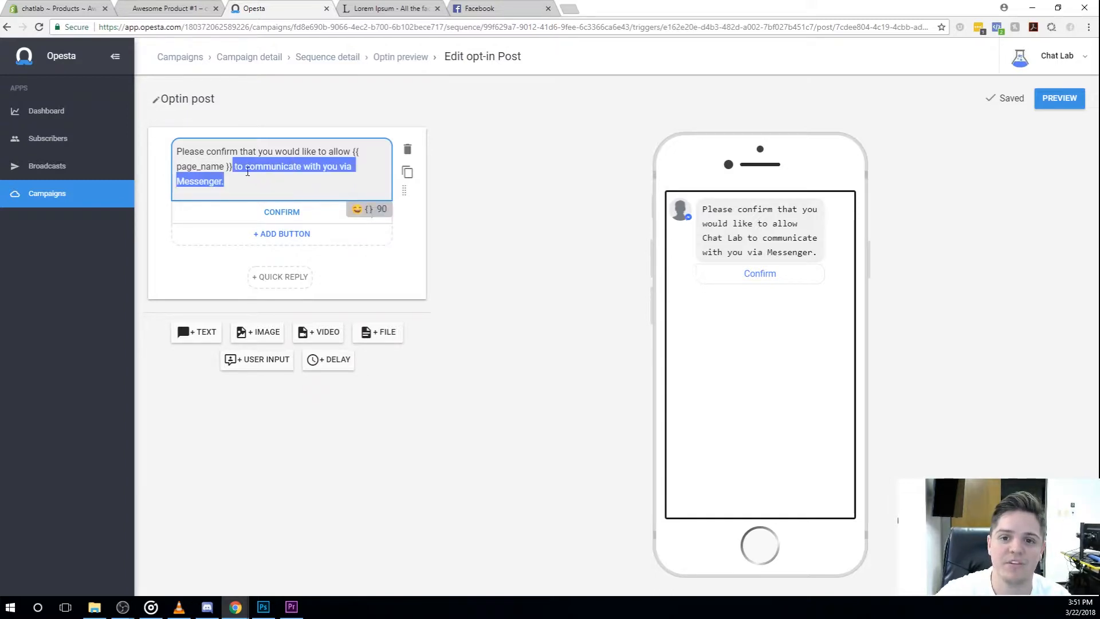
pyautogui.press('BackSpace')
pyautogui.doubleClick(343, 150)
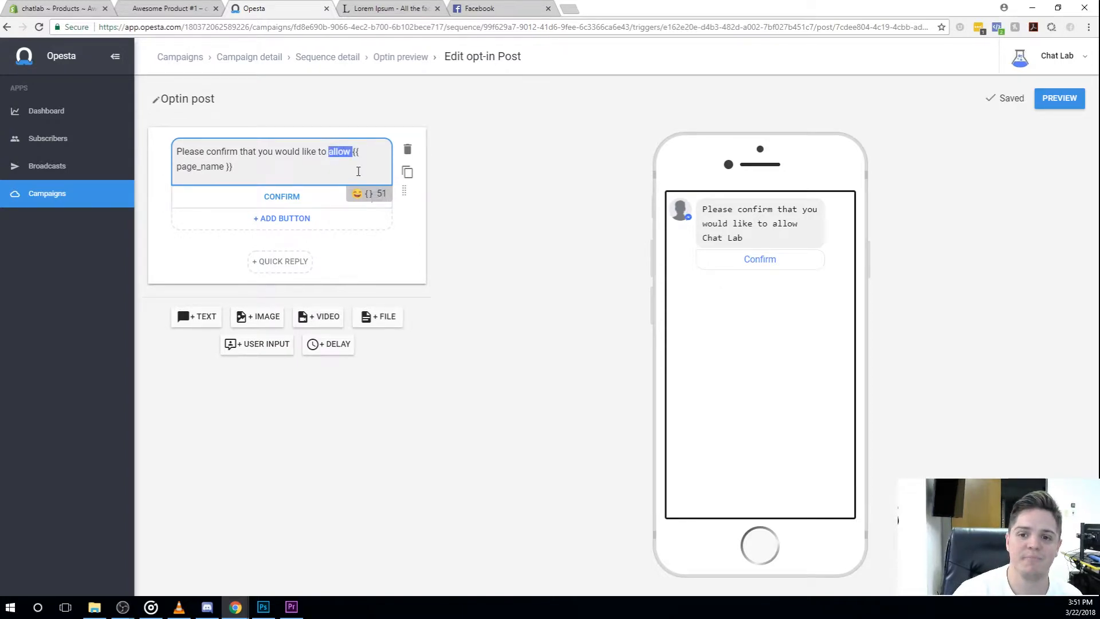
pyautogui.write('recieve ')
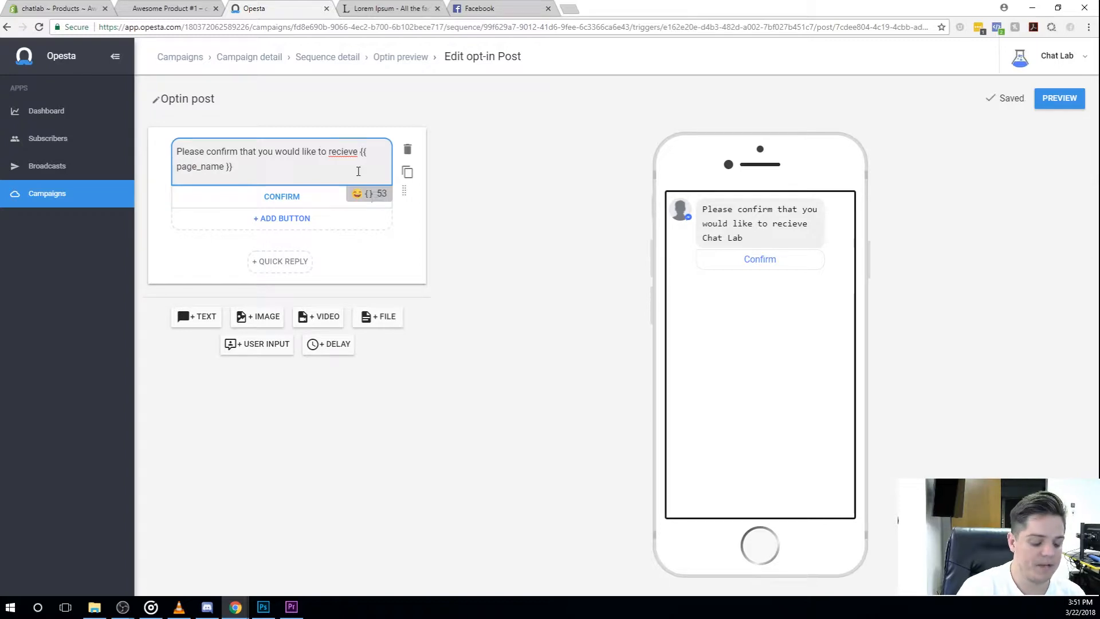
pyautogui.write('20% off ')
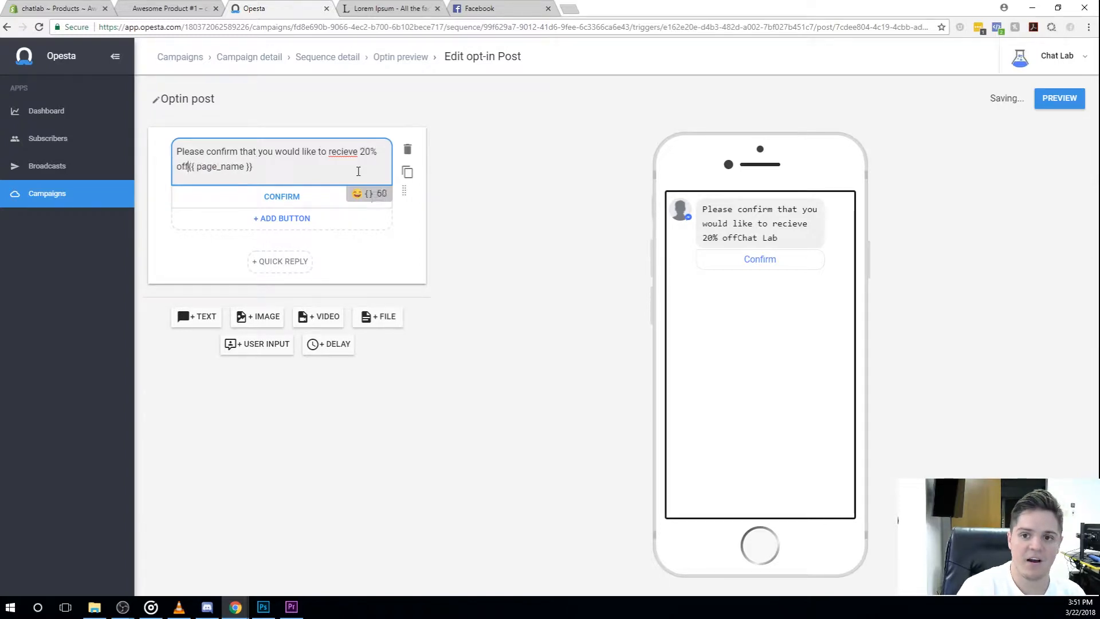
pyautogui.write('the product')
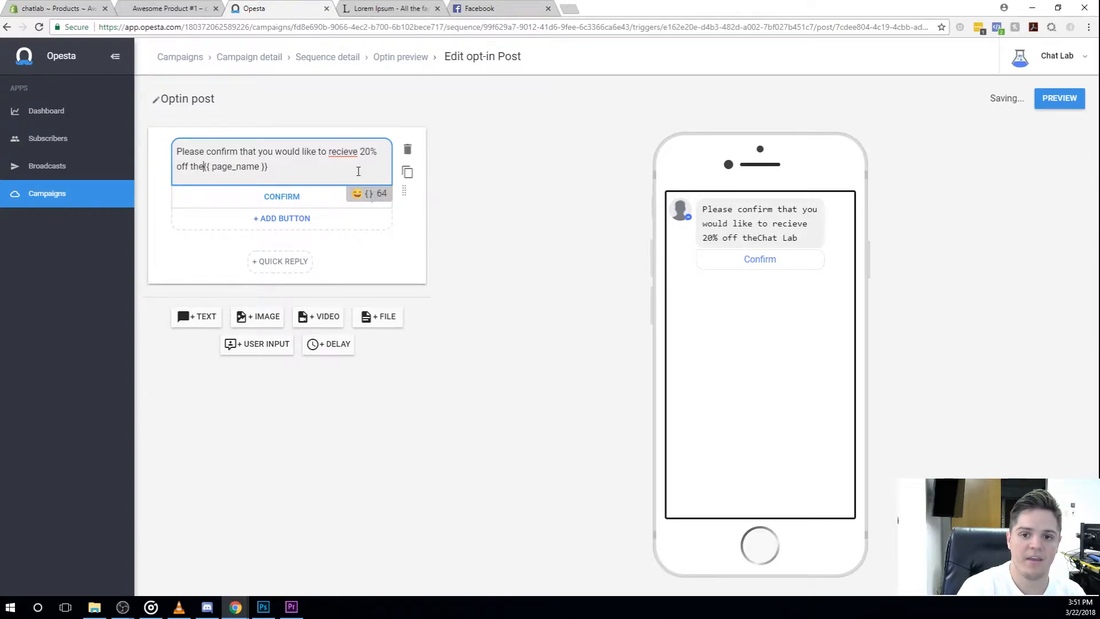
pyautogui.press('BackSpace')
pyautogui.press('BackSpace')
pyautogui.press('BackSpace')
pyautogui.press('BackSpace')
pyautogui.press('BackSpace')
pyautogui.press('BackSpace')
pyautogui.press('BackSpace')
pyautogui.press('BackSpace')
pyautogui.press('BackSpace')
pyautogui.press('BackSpace')
pyautogui.press('BackSpace')
pyautogui.press('BackSpace')
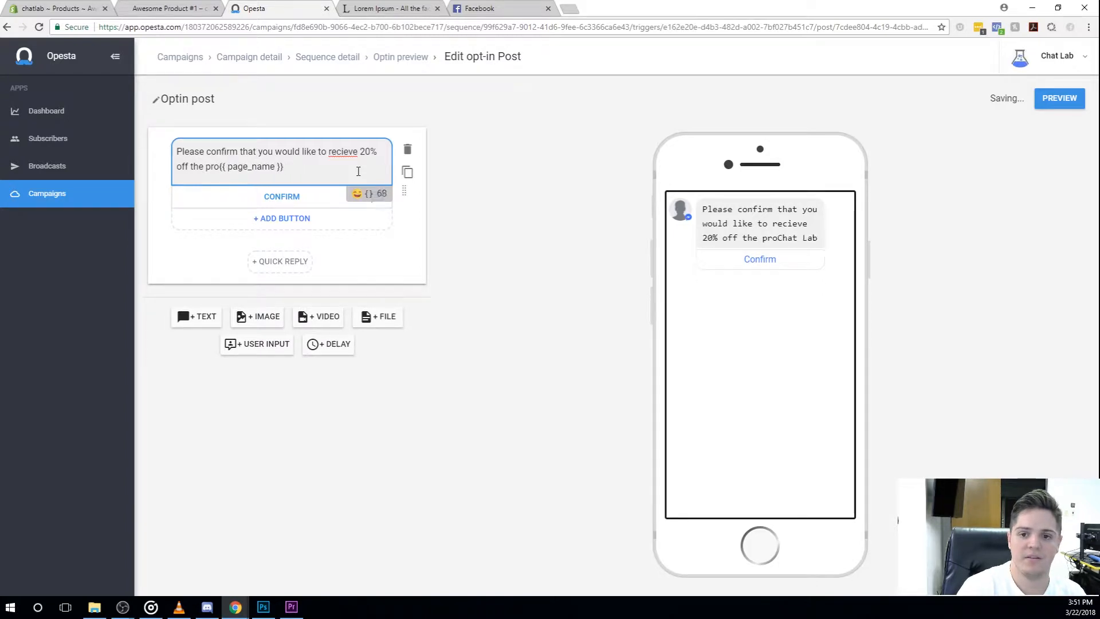
pyautogui.write('Awe')
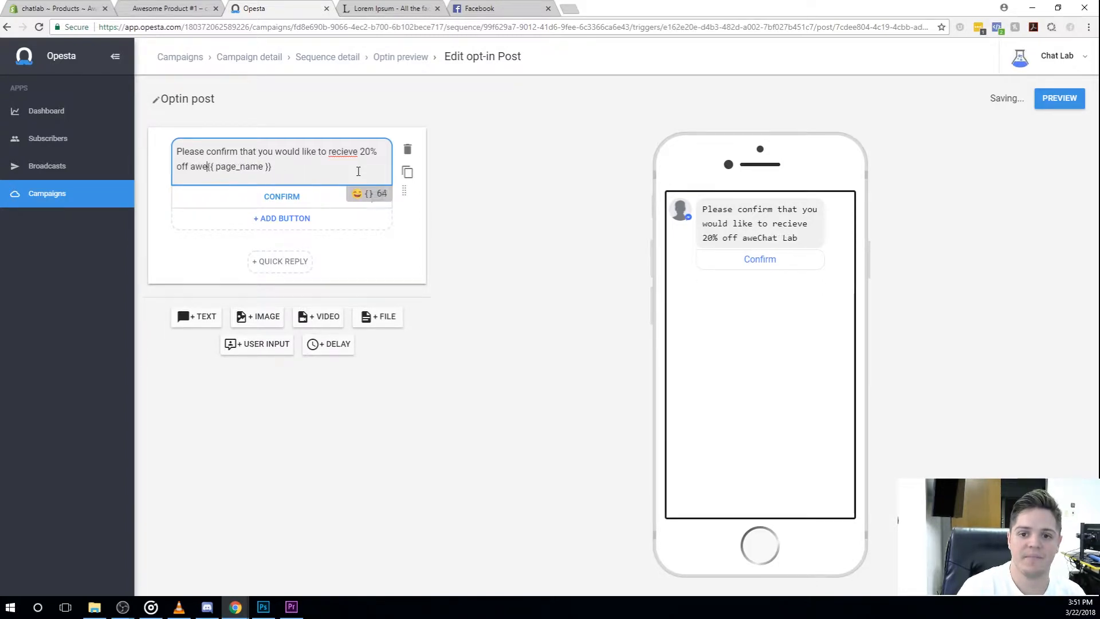
pyautogui.write('some Product #1')
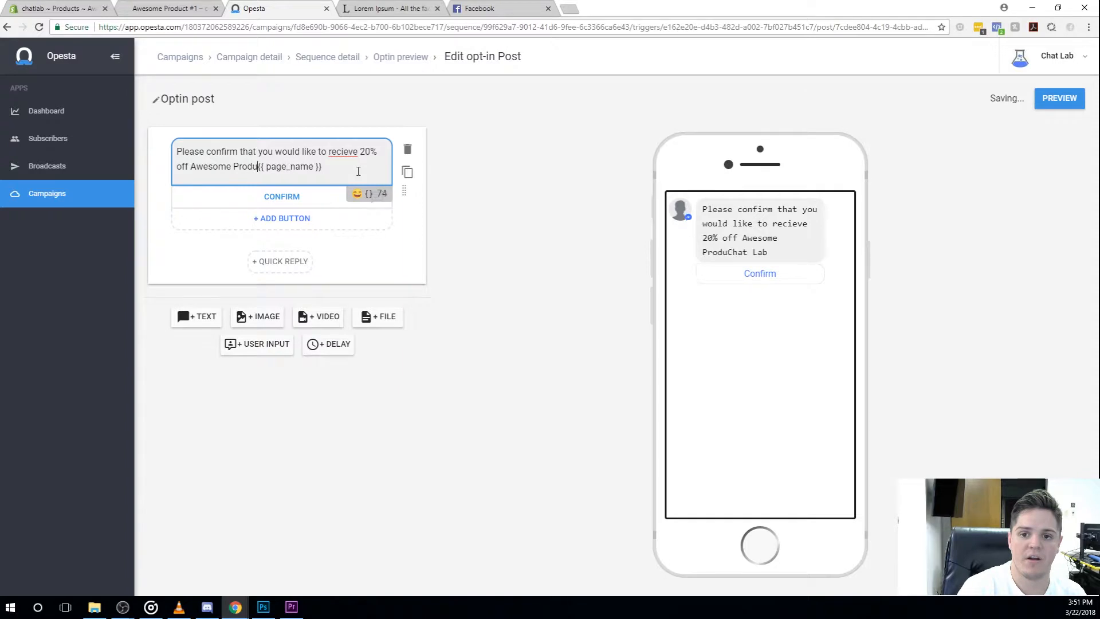
pyautogui.write(' from {{ page_name }}')
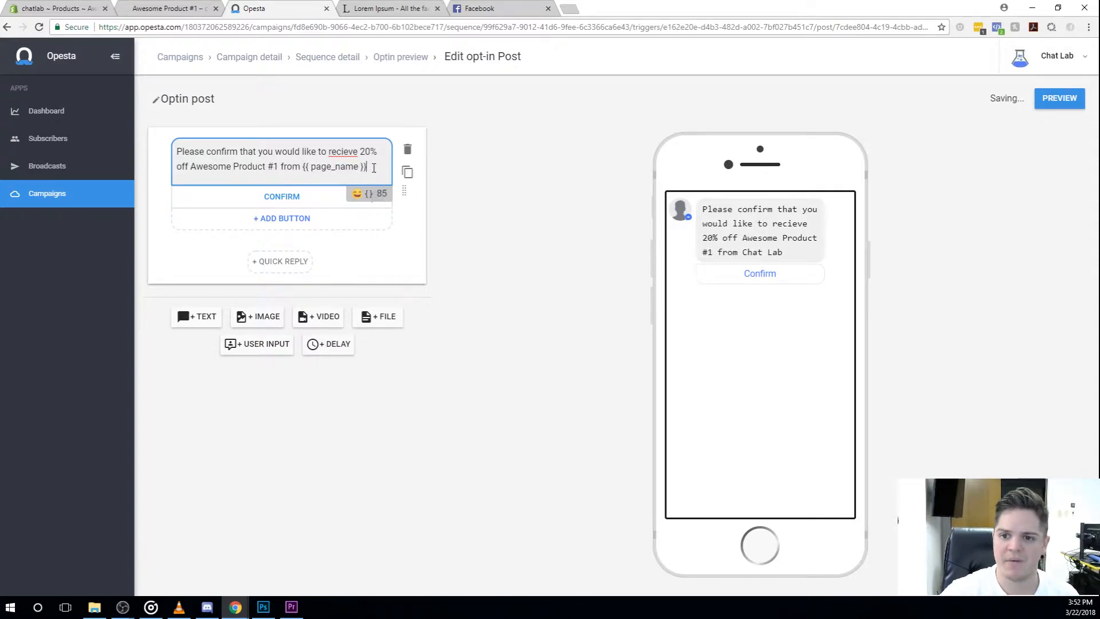
pyautogui.write('!')
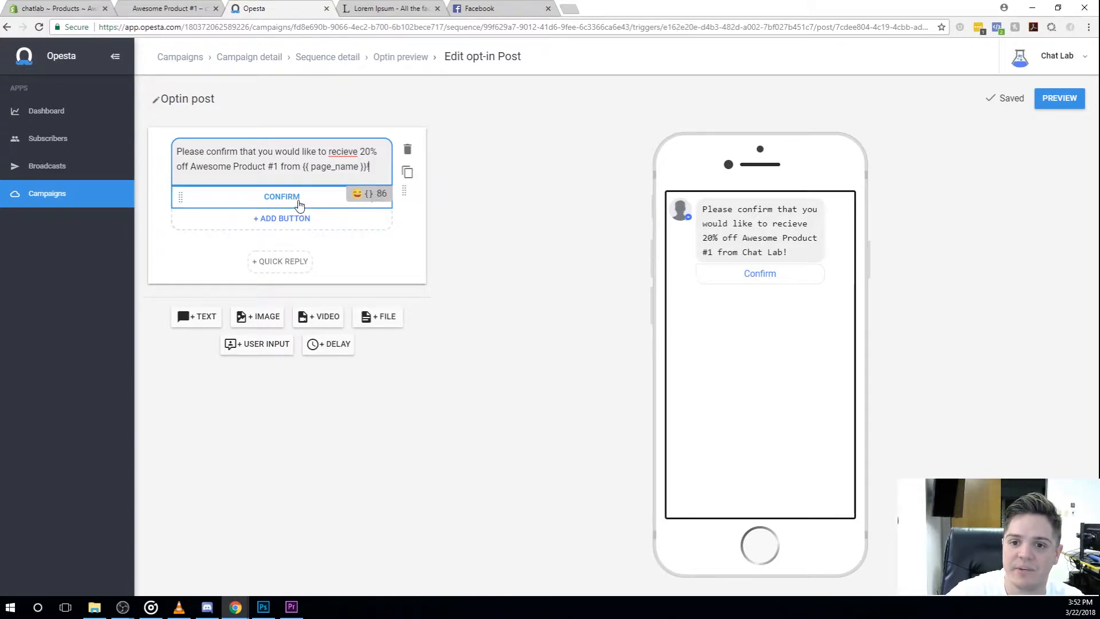
# Step: Rename the opt-in message's Confirm button to "Yes! Absolutely!" and finish editing it
pyautogui.click(298, 201)
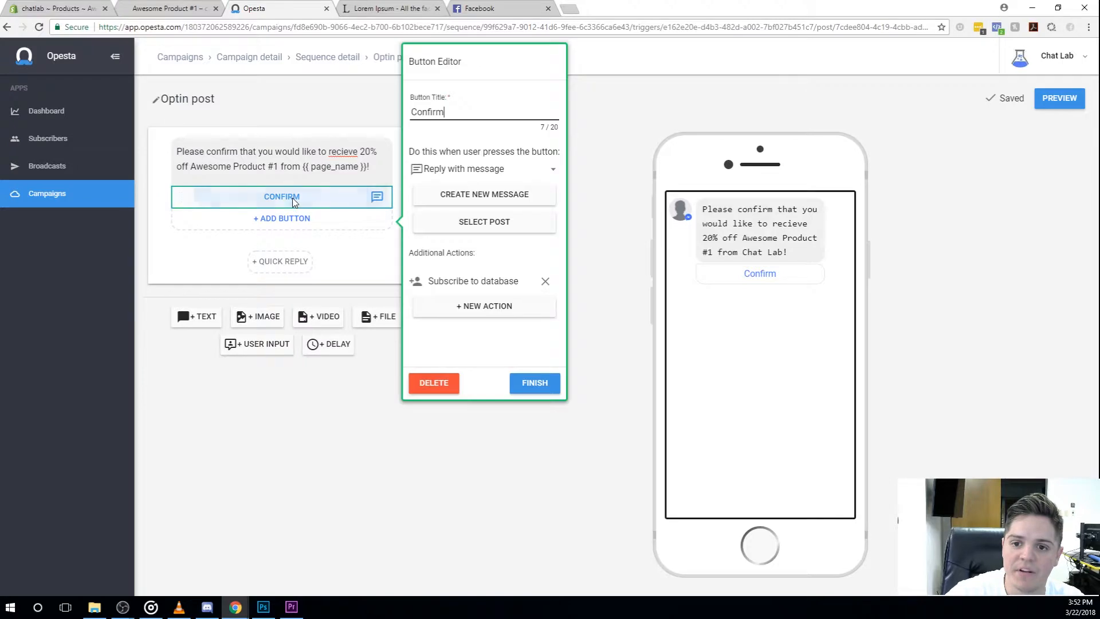
pyautogui.click(469, 114)
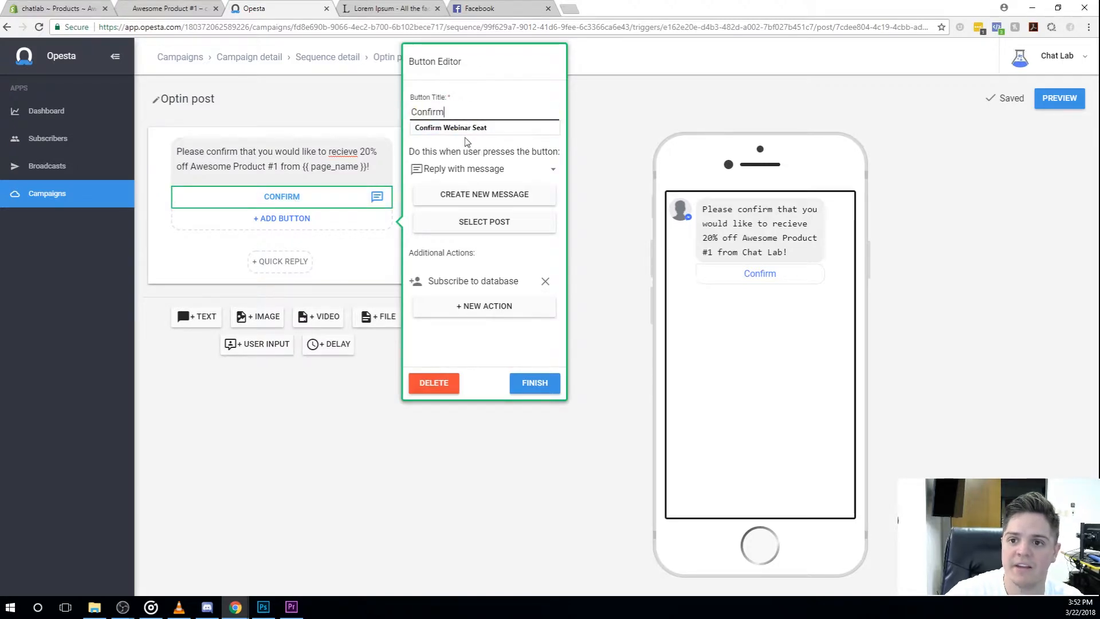
pyautogui.doubleClick(414, 112)
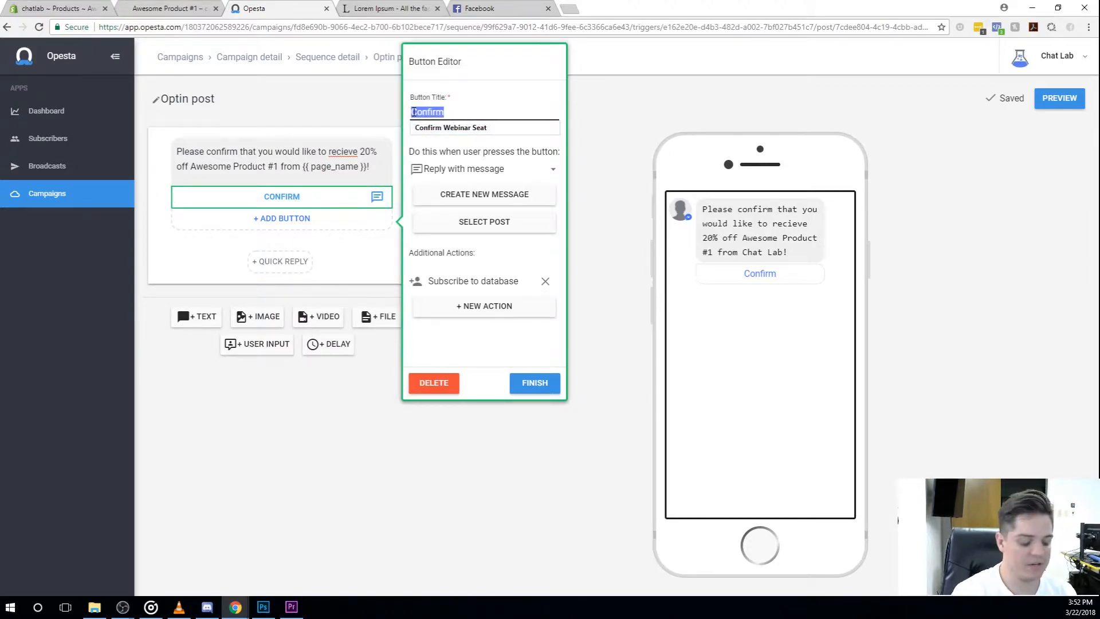
pyautogui.write('Yes! Absolutely~!')
pyautogui.press('Left')
pyautogui.press('BackSpace')
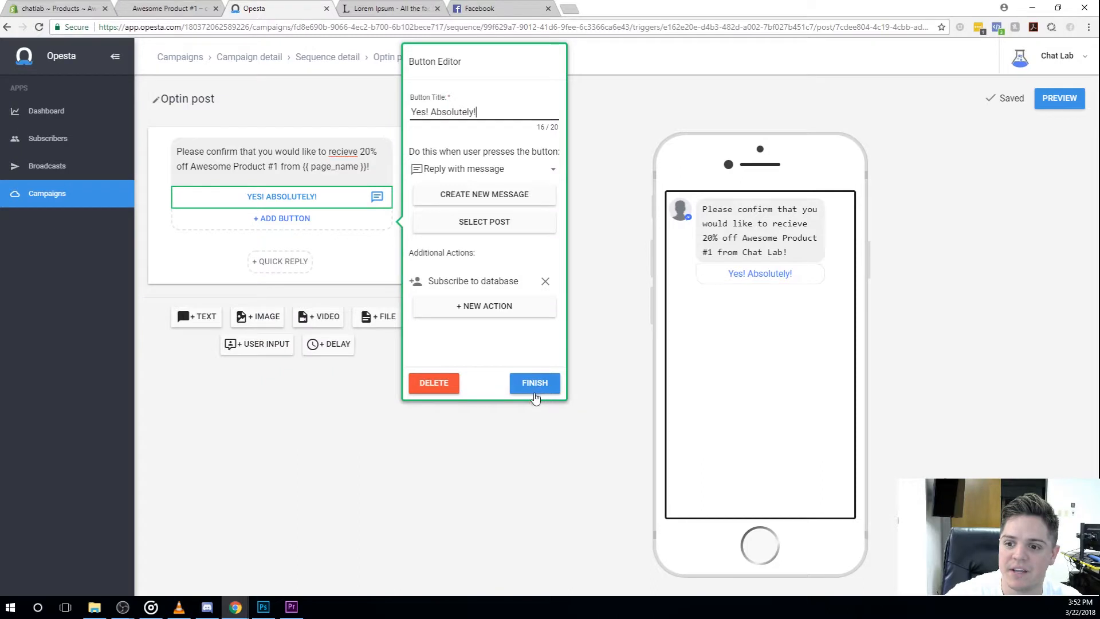
pyautogui.click(535, 385)
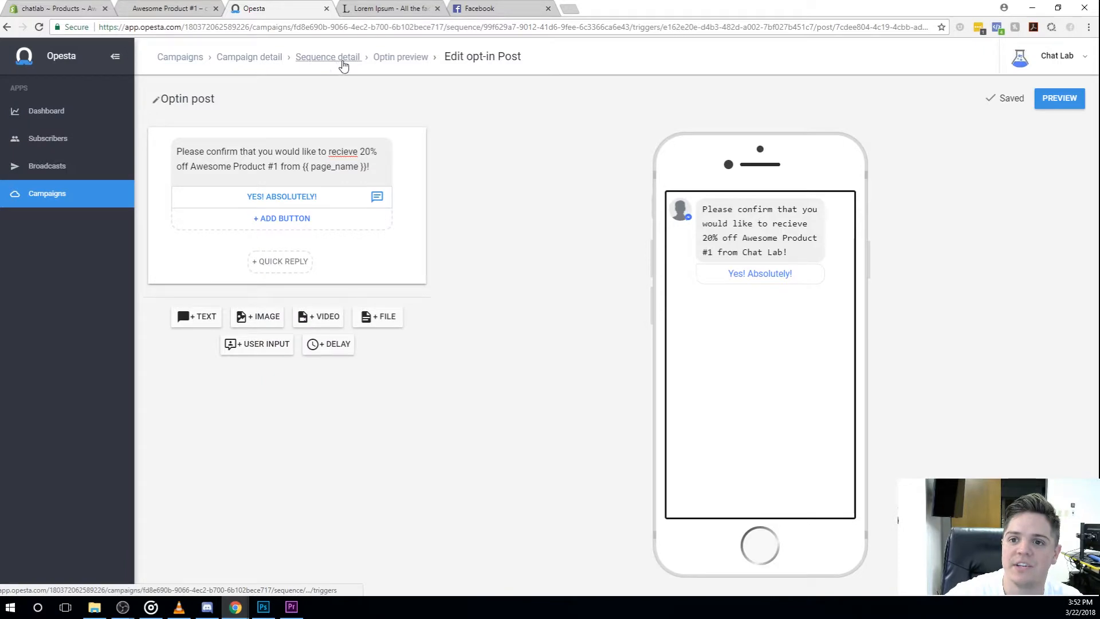
# Step: Go to the sequence's content and delete the existing Discount Code message
pyautogui.click(343, 64)
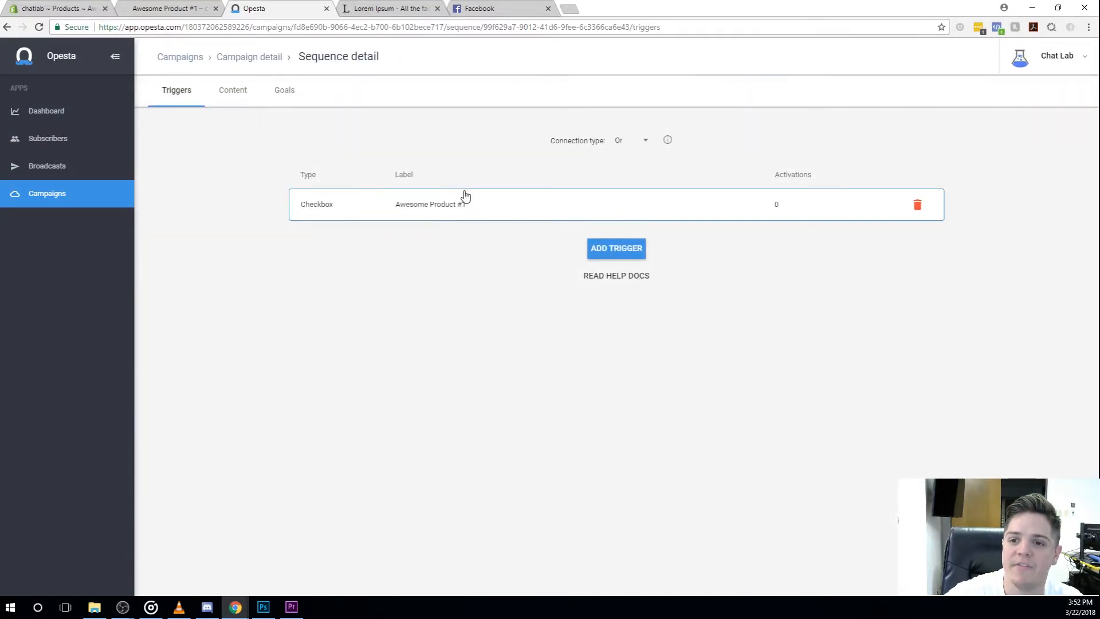
pyautogui.click(236, 98)
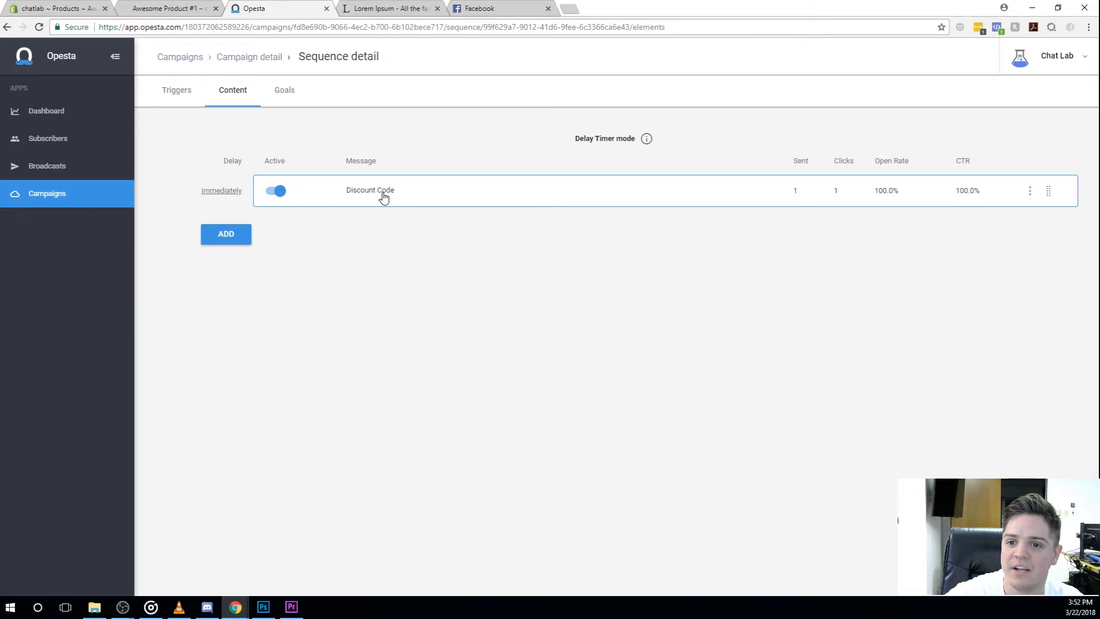
pyautogui.click(384, 197)
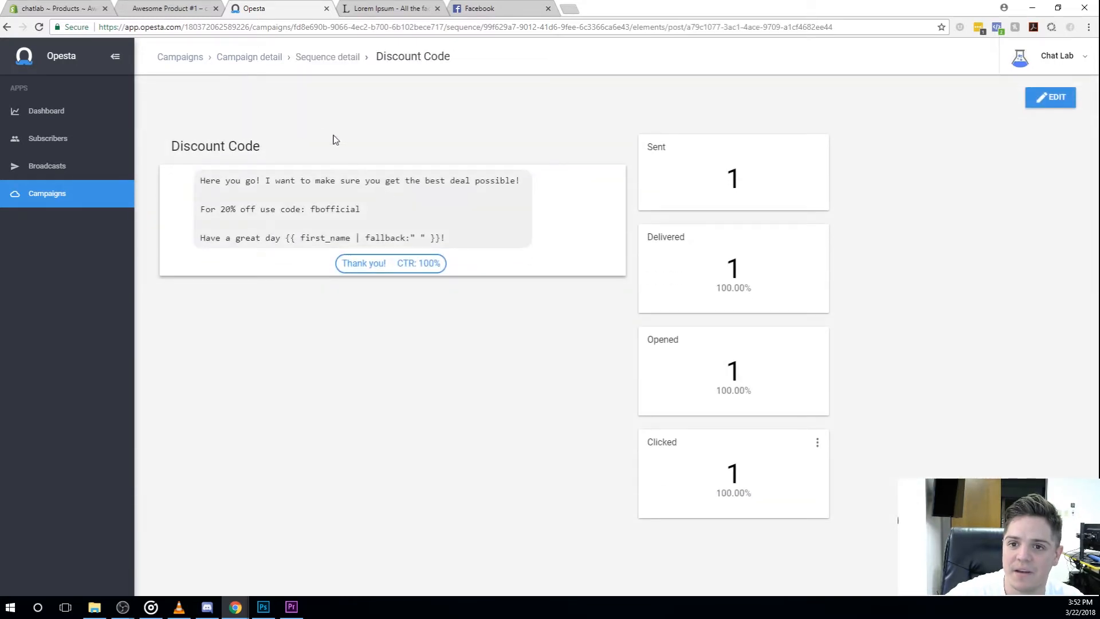
pyautogui.click(327, 59)
pyautogui.click(1048, 191)
pyautogui.click(1009, 268)
pyautogui.click(672, 379)
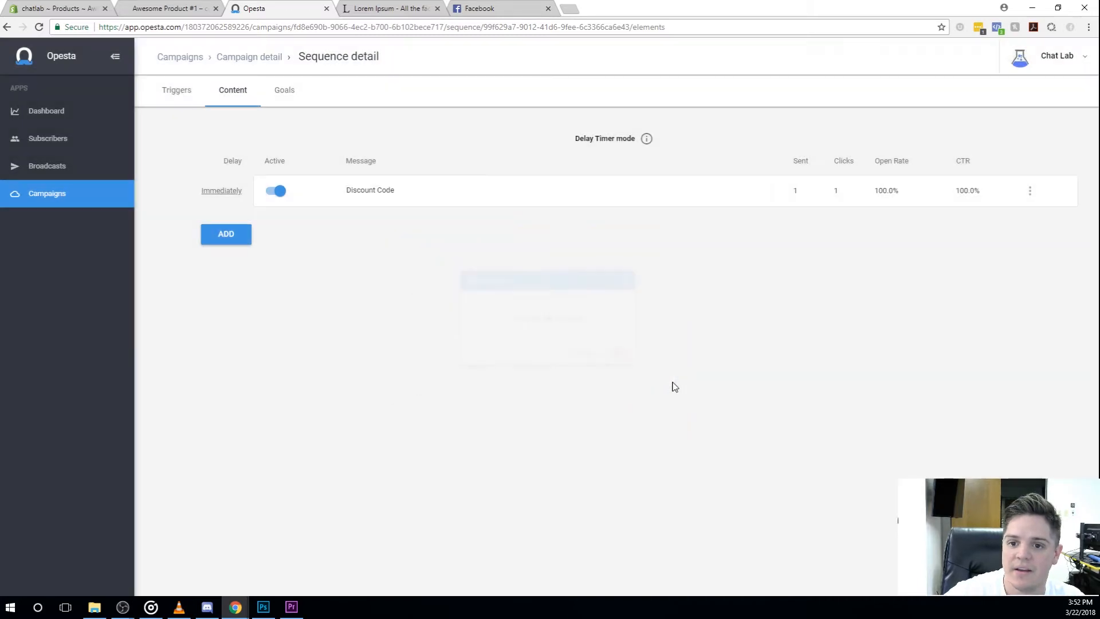
# Step: Add a new content item to the sequence, set its wait to No delay, and activate it
pyautogui.click(612, 198)
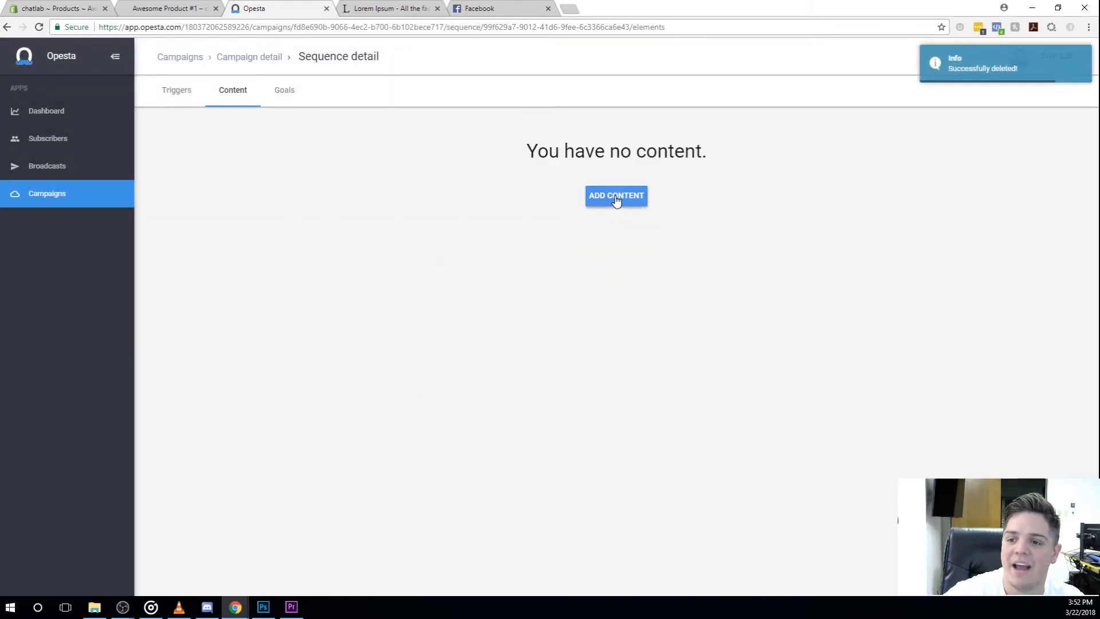
pyautogui.click(637, 243)
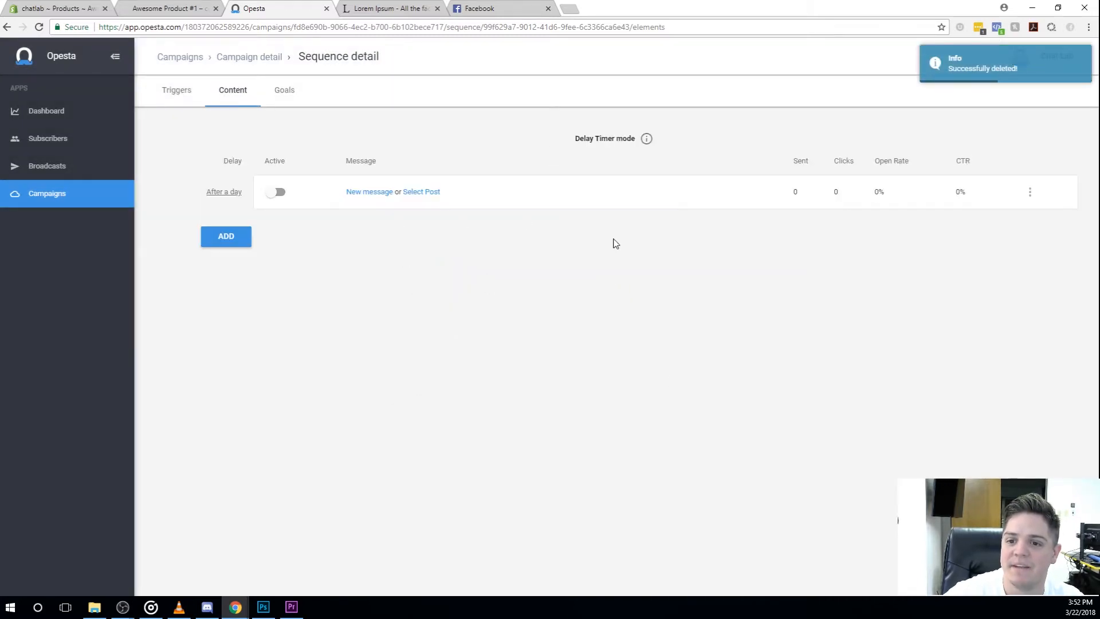
pyautogui.click(235, 194)
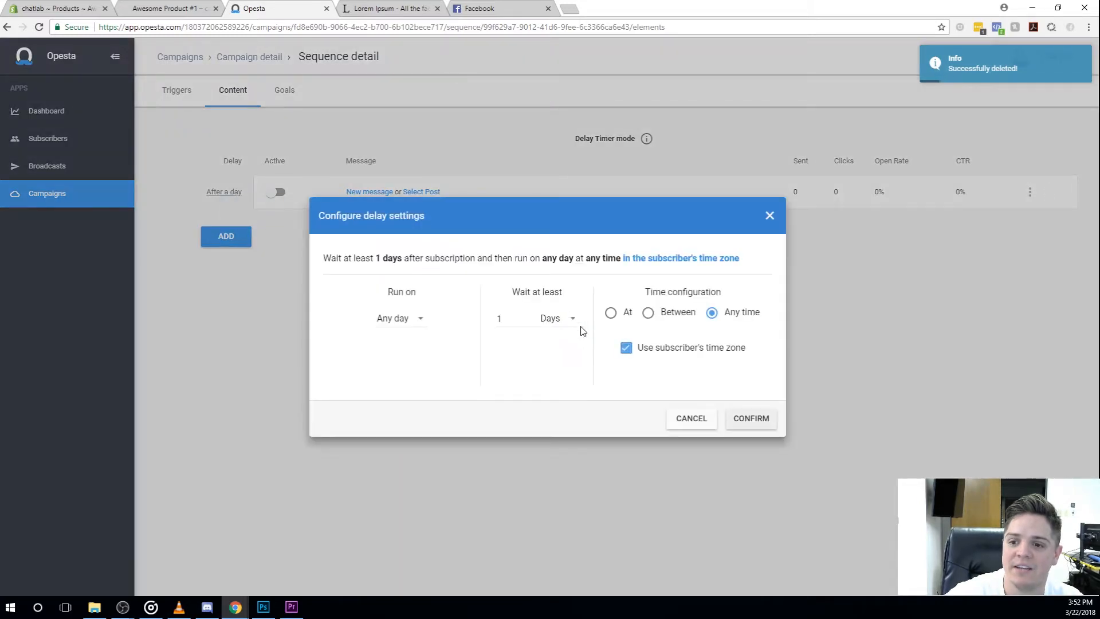
pyautogui.click(578, 334)
pyautogui.click(571, 238)
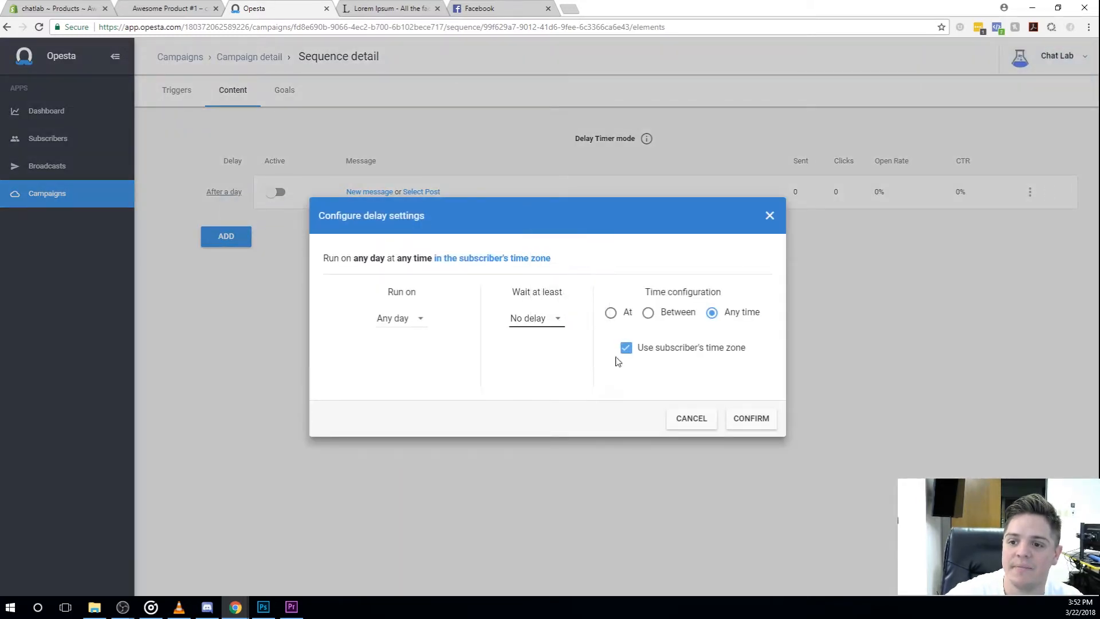
pyautogui.click(756, 419)
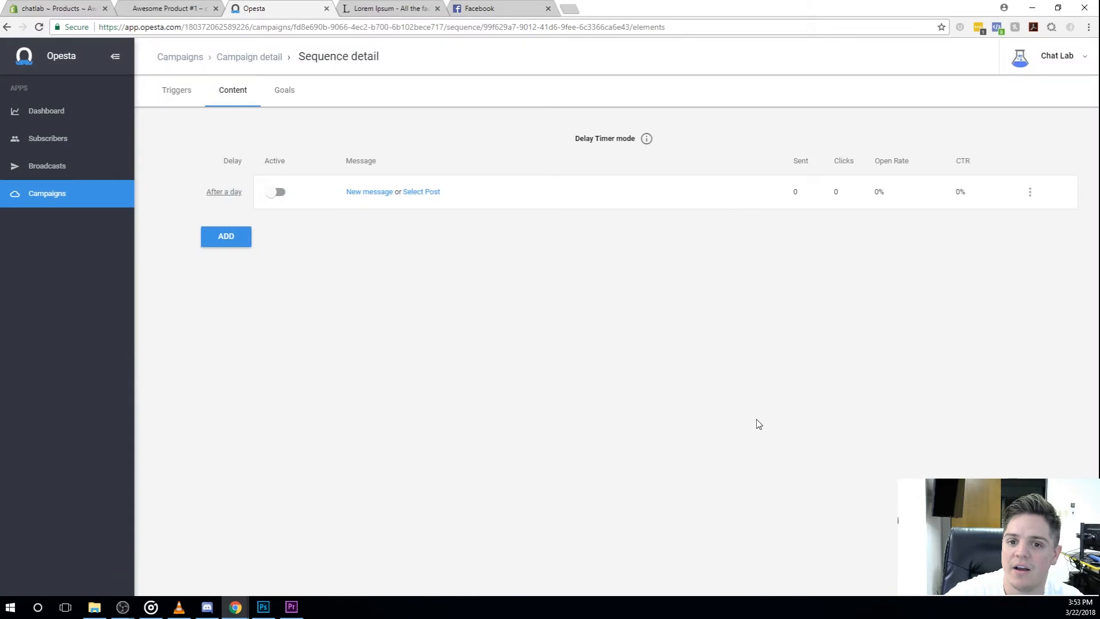
pyautogui.click(275, 192)
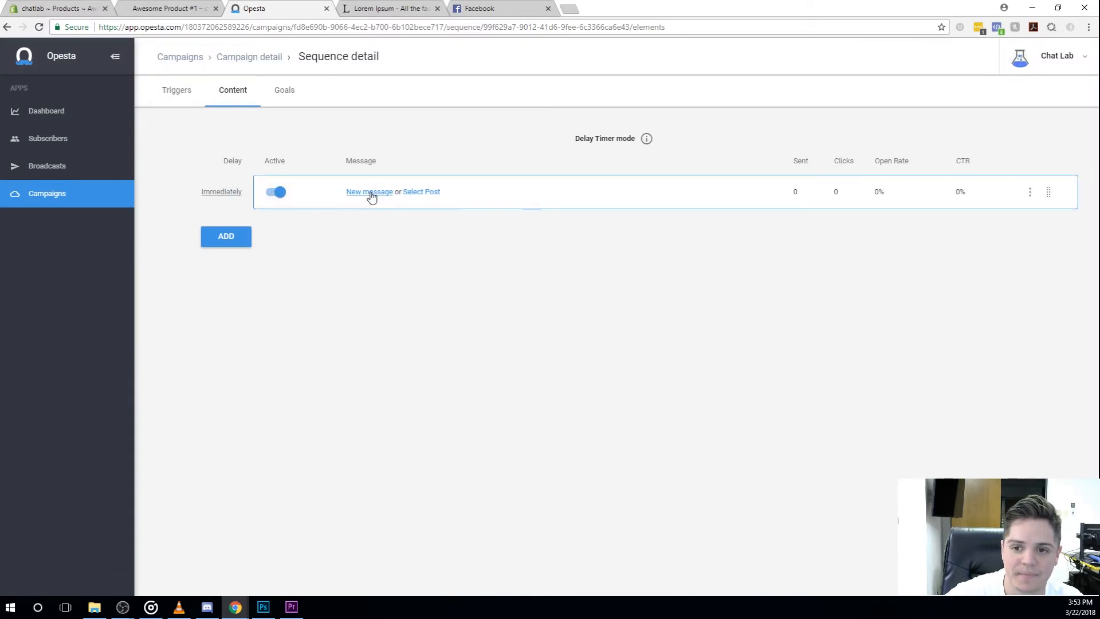
# Step: Create a new message for the content item and title it "Discount Code 20%"
pyautogui.click(370, 192)
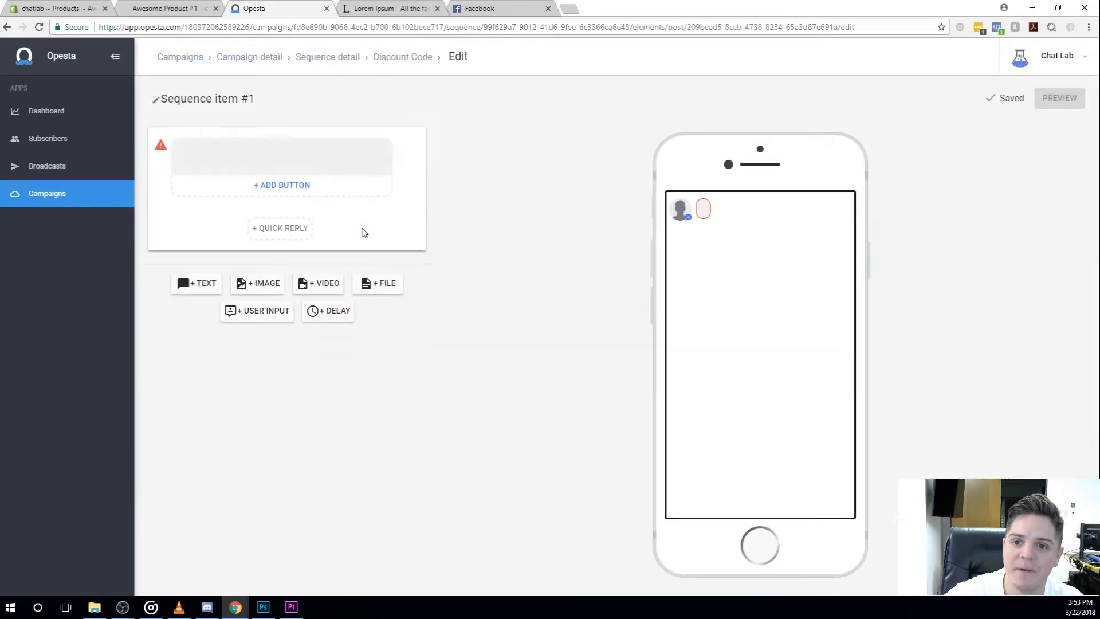
pyautogui.click(272, 99)
pyautogui.hotkey('ctrl', 'a')
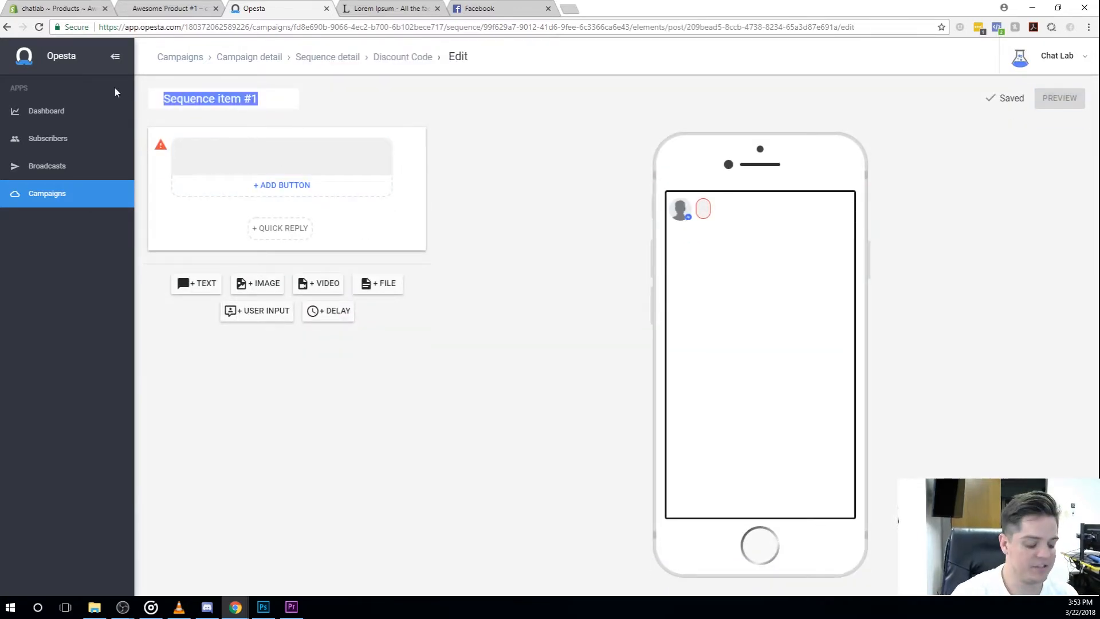
pyautogui.write('Discount Code')
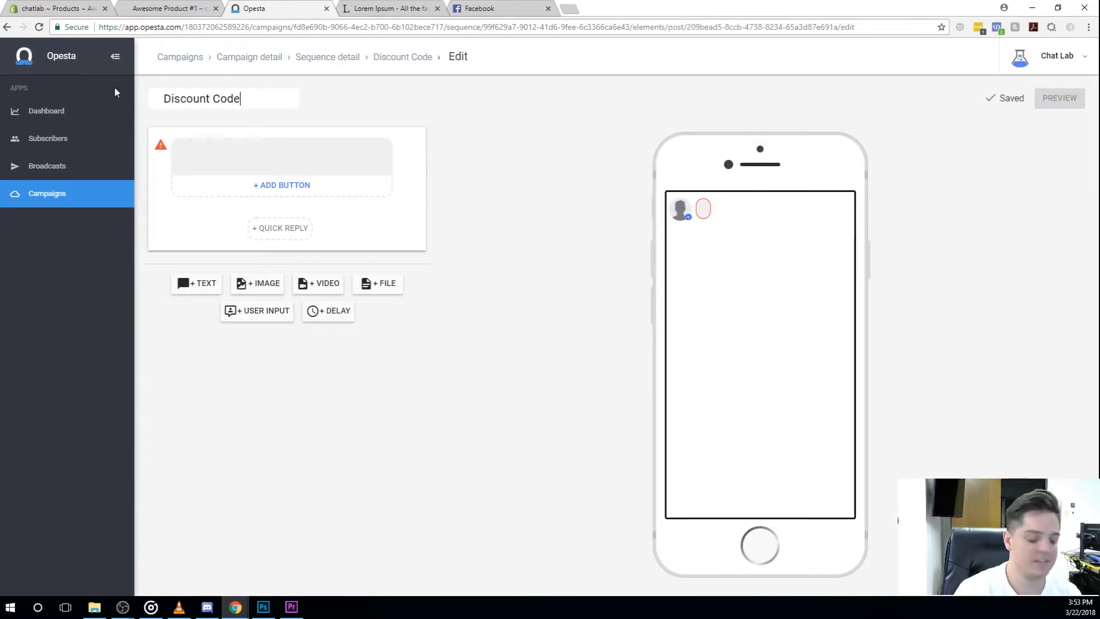
pyautogui.write(' 20%')
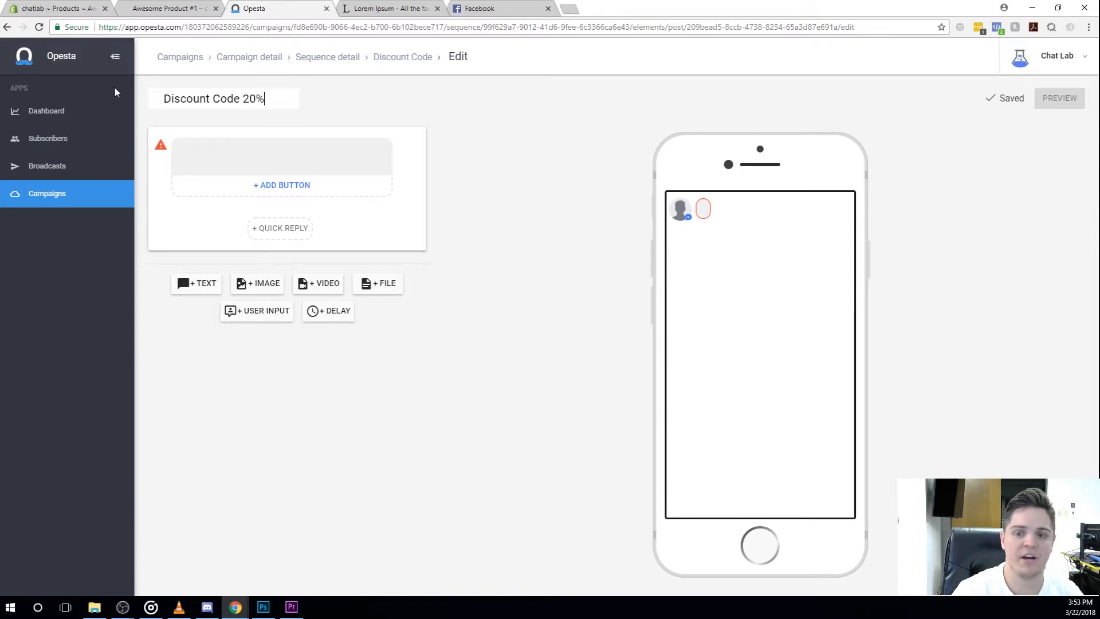
pyautogui.press('Return')
# Step: Start the message text with the greeting "Awesome {{ first_name | fallback:" " }}!", using the First Name variable, followed by a blank line
pyautogui.click(267, 173)
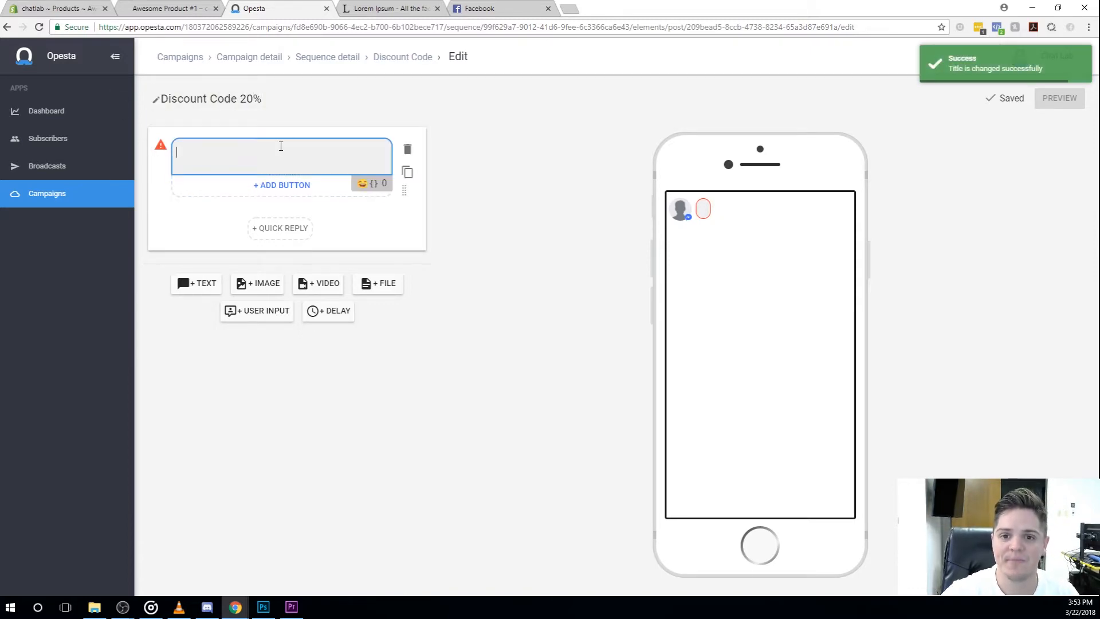
pyautogui.write('Awesome')
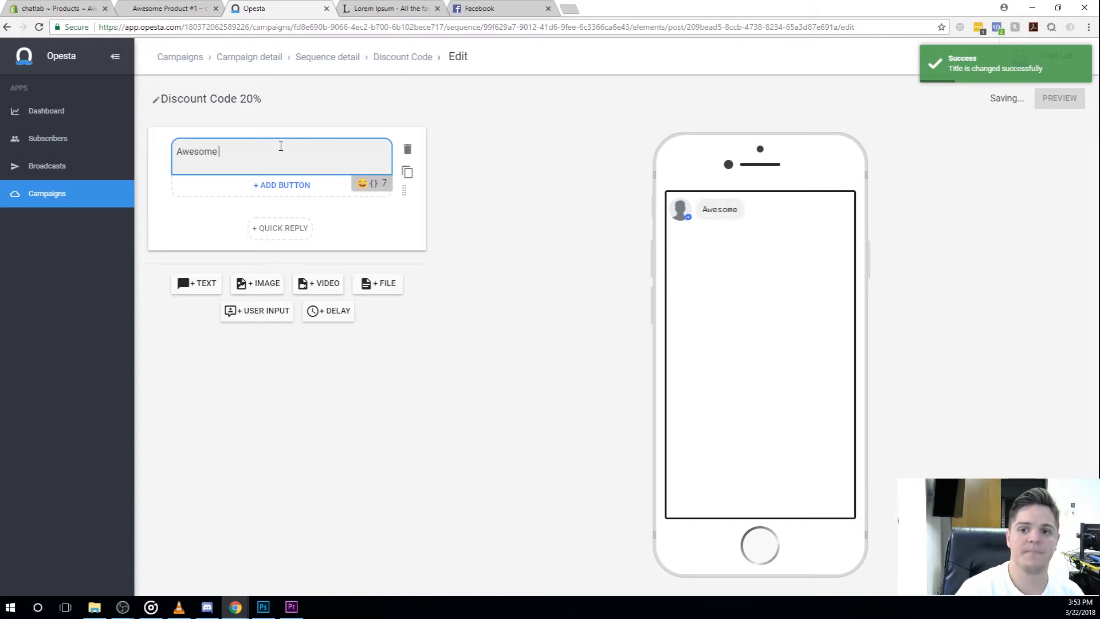
pyautogui.click(374, 184)
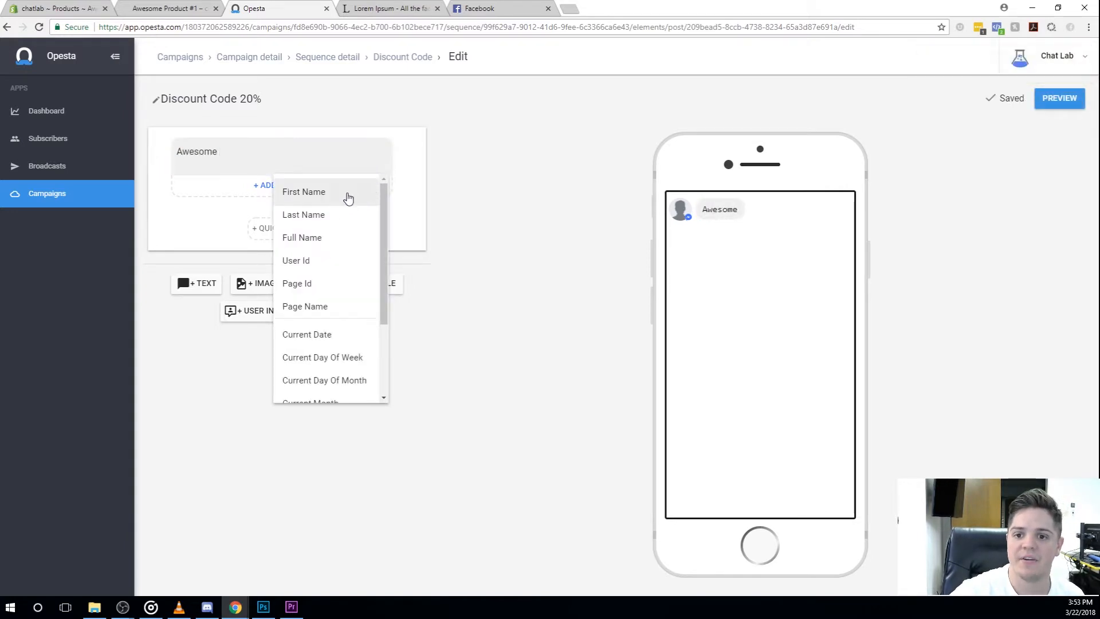
pyautogui.click(347, 193)
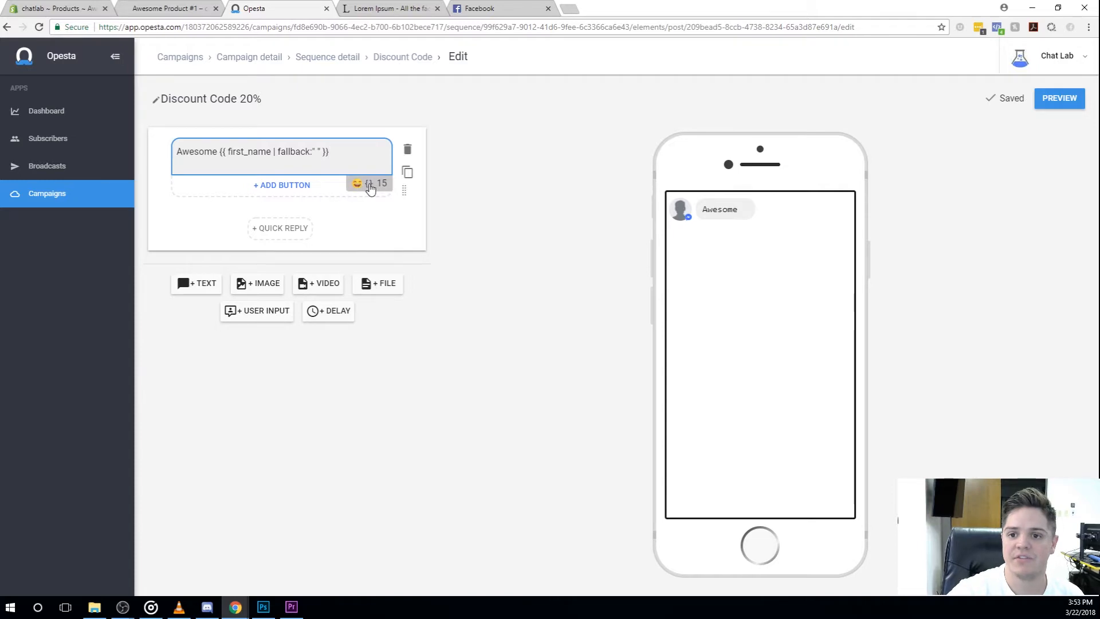
pyautogui.write('!')
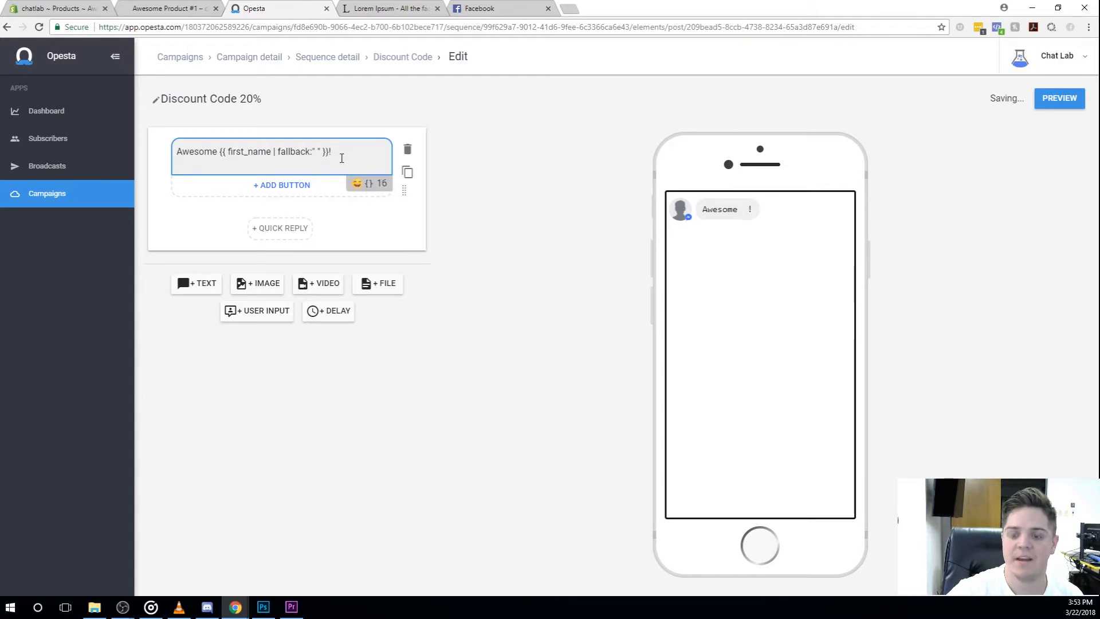
pyautogui.press('Return')
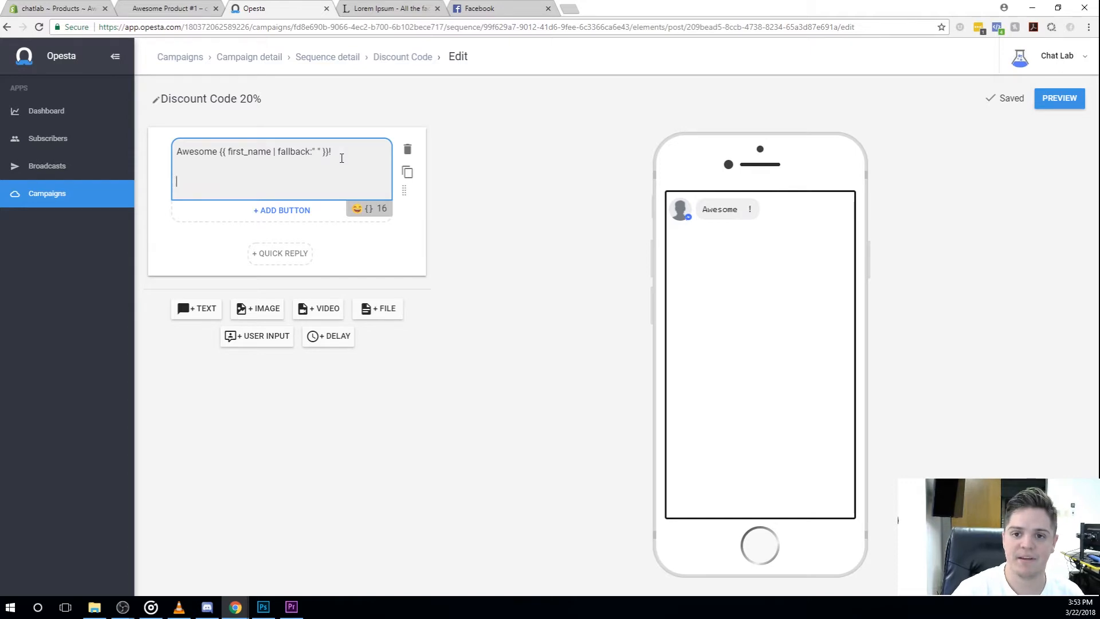
# Step: Add the line "Here is your discount code for 20% off!" below the greeting, followed by a blank line
pyautogui.write('Here ')
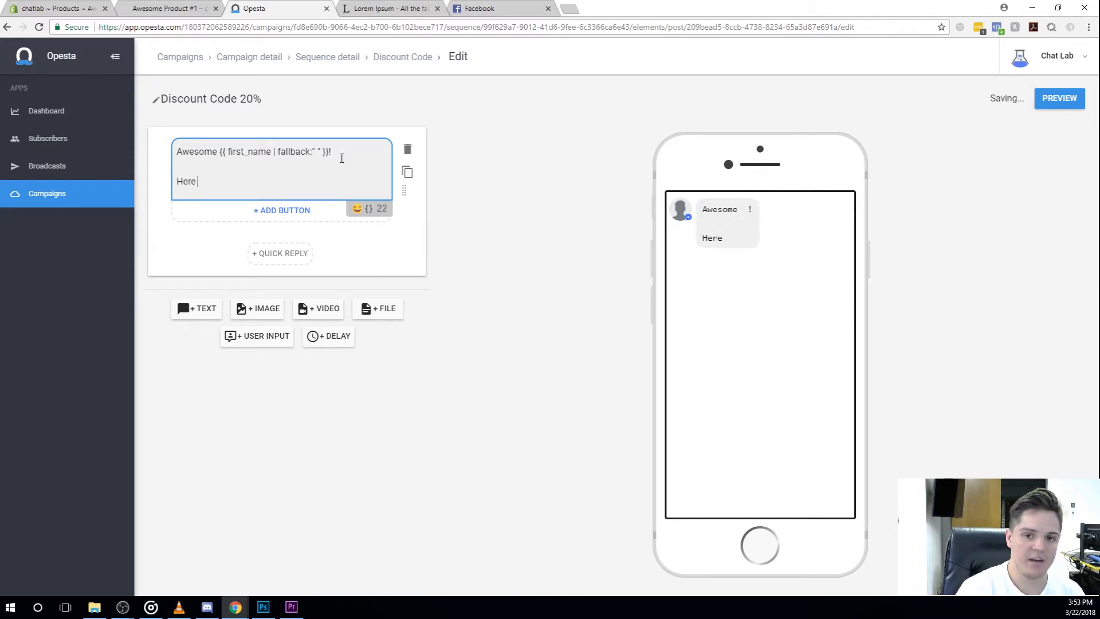
pyautogui.write('is your discoun')
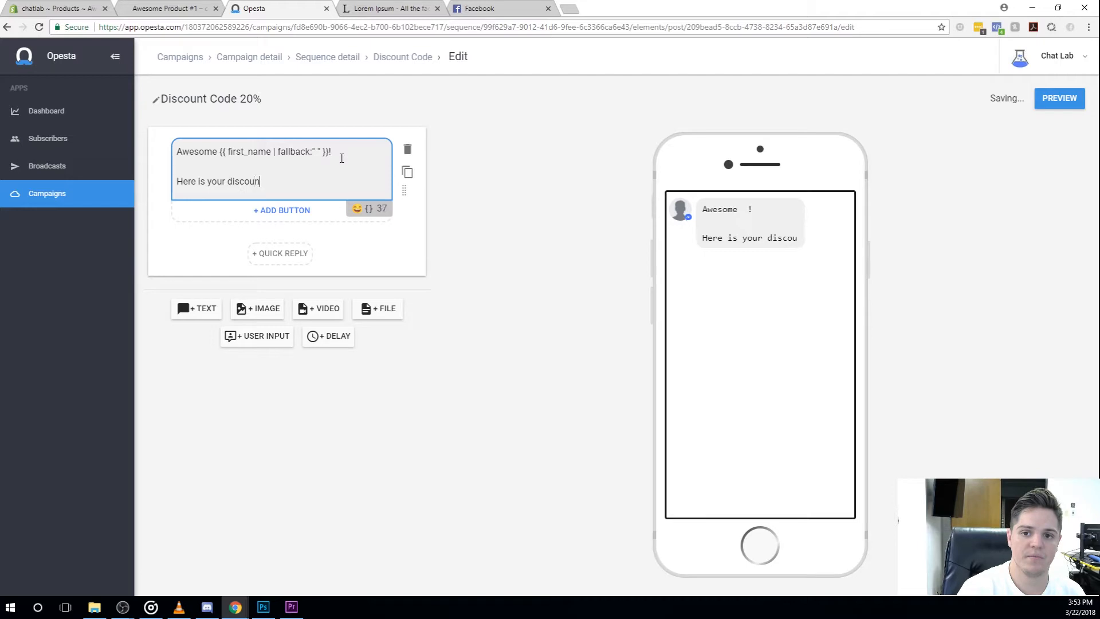
pyautogui.write('t code for 20% off')
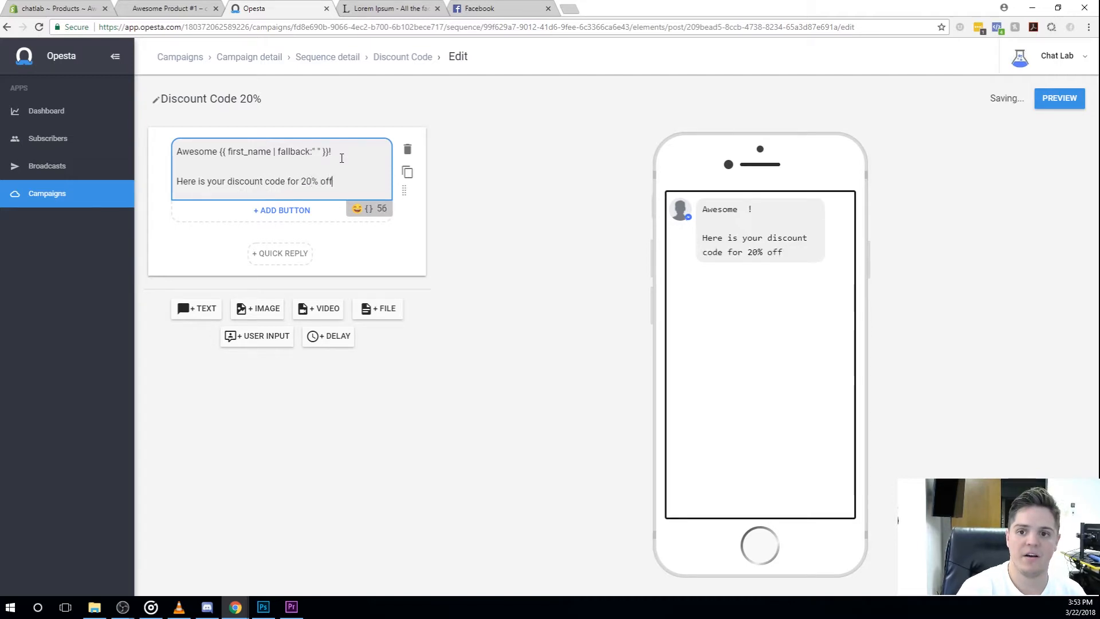
pyautogui.write('!')
pyautogui.press('Return')
pyautogui.press('Return')
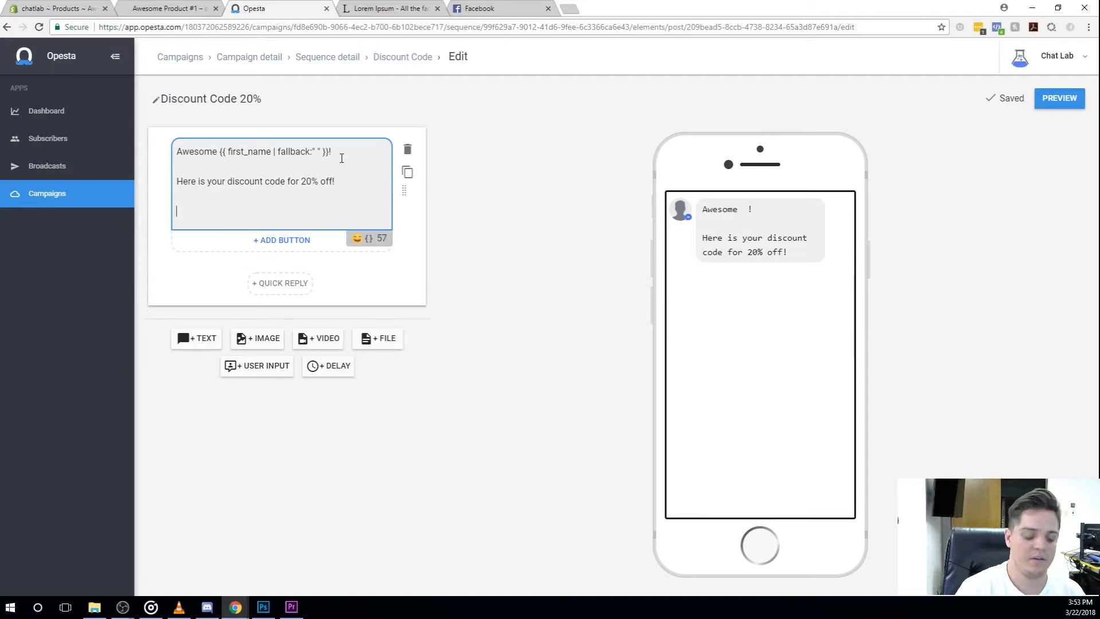
# Step: Complete the message text with "Use: fbofficial" and, after a blank line, "enjoy!"
pyautogui.write('Use: fbofficial')
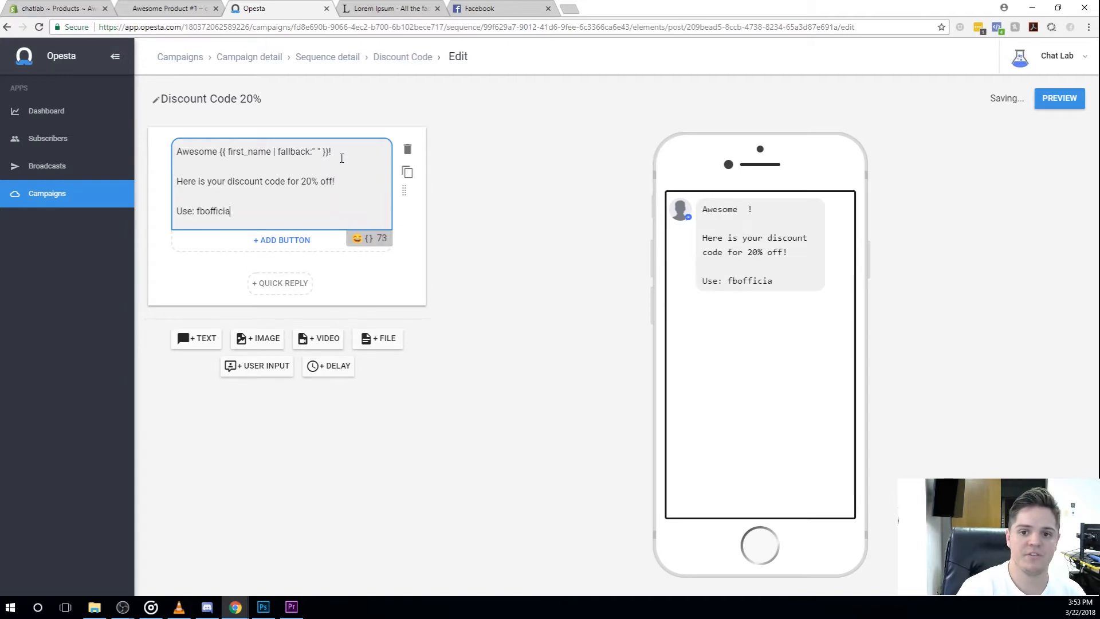
pyautogui.press('Return')
pyautogui.press('Return')
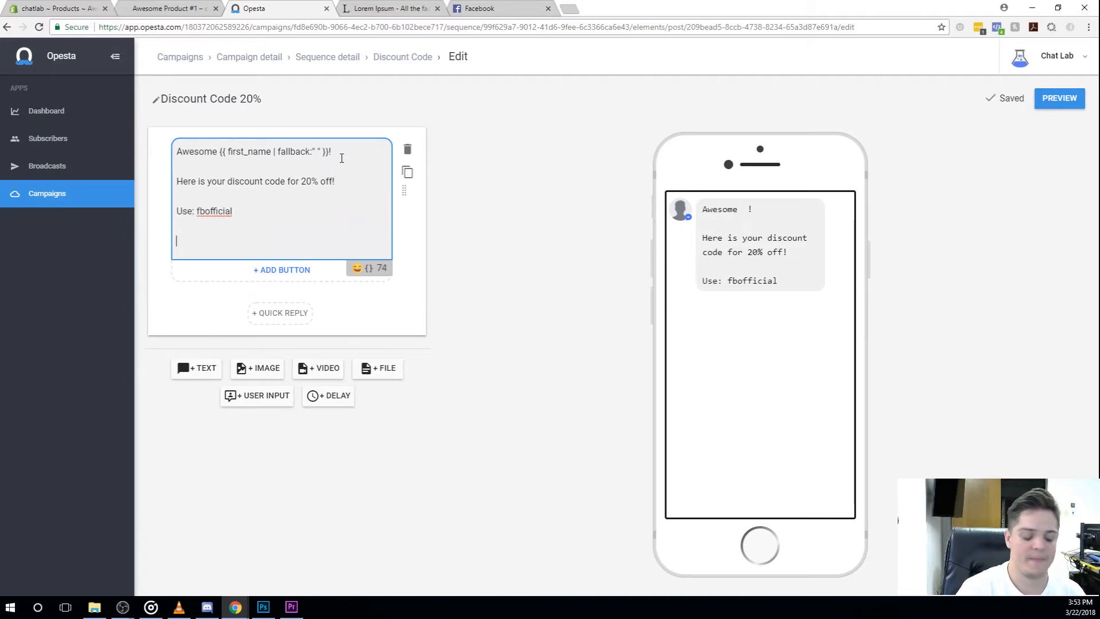
pyautogui.write('enjoy!')
# Step: Add a quick reply titled "Thanks so much!" that responds with a new message reading "My pleasure!"
pyautogui.click(282, 314)
pyautogui.moveTo(414, 200); pyautogui.dragTo(314, 195)
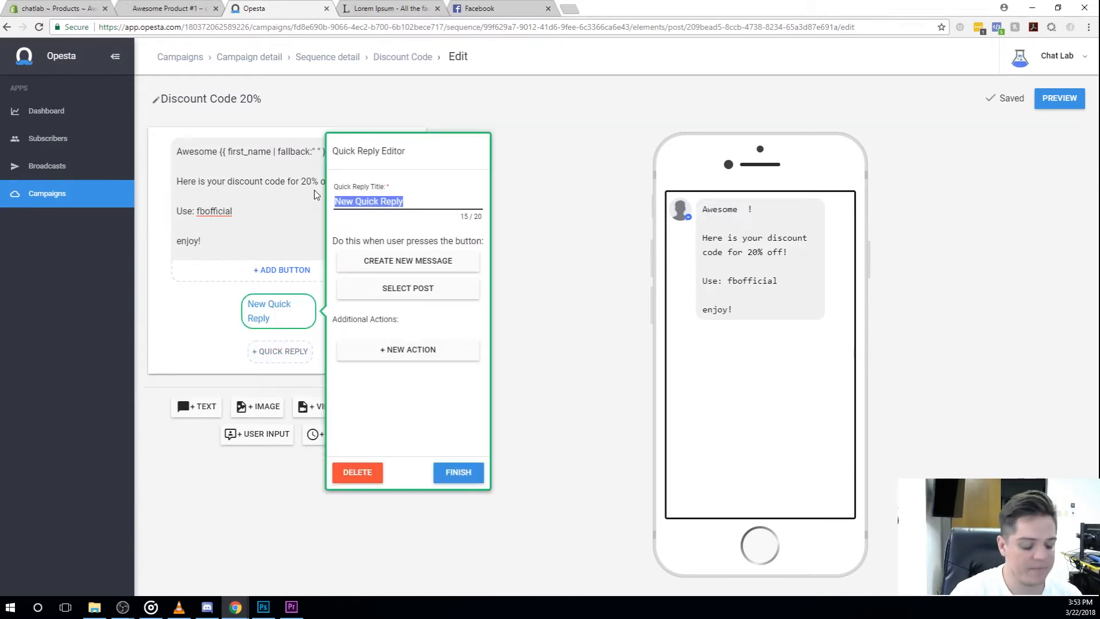
pyautogui.write('Thanks so much!')
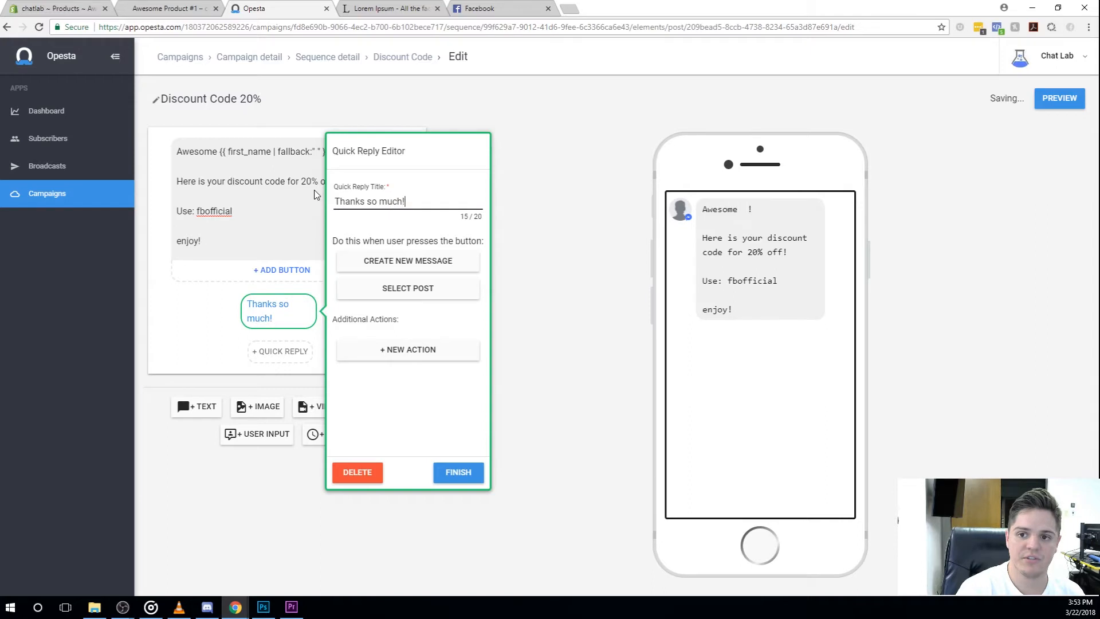
pyautogui.click(427, 261)
pyautogui.click(252, 166)
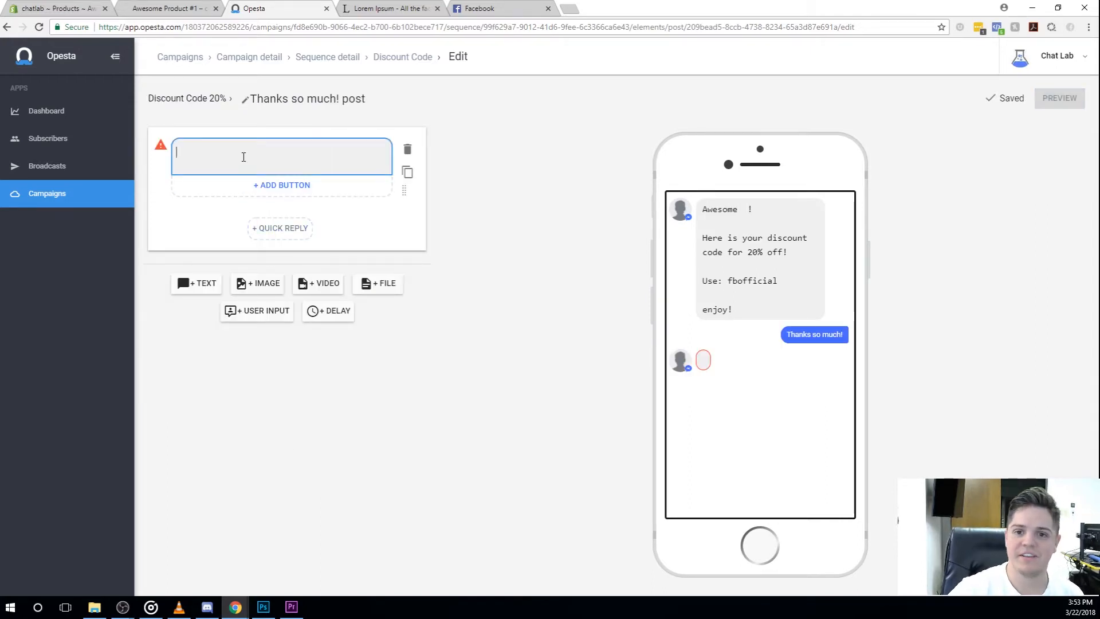
pyautogui.write('My pleasure!')
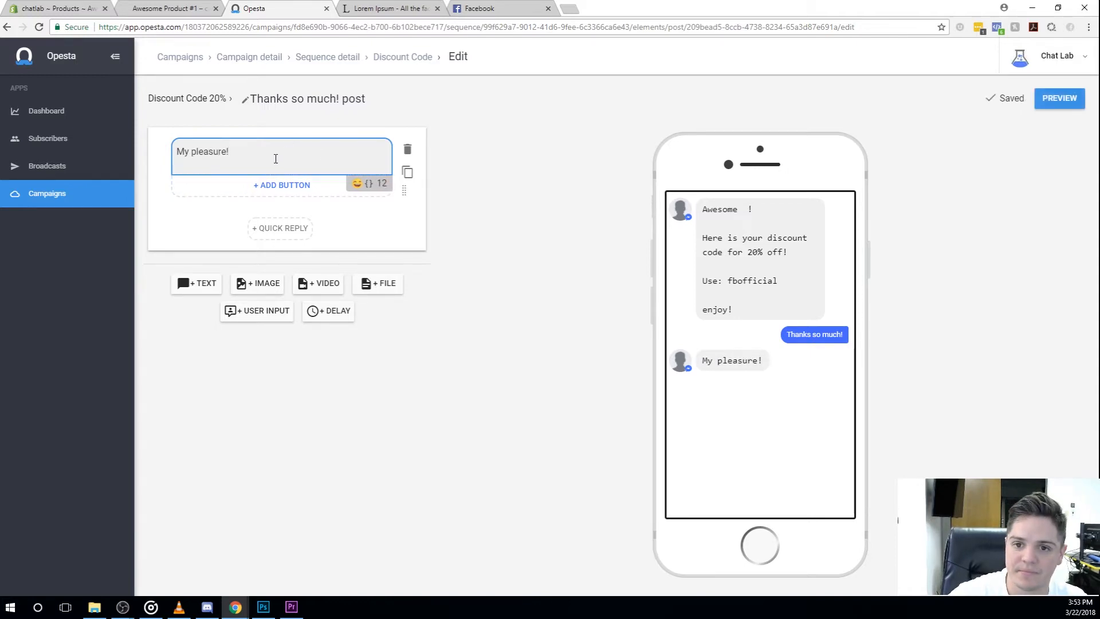
# Step: Add a second quick reply titled "Srsly?! Ur amazing!" to the Discount Code 20% message
pyautogui.click(198, 98)
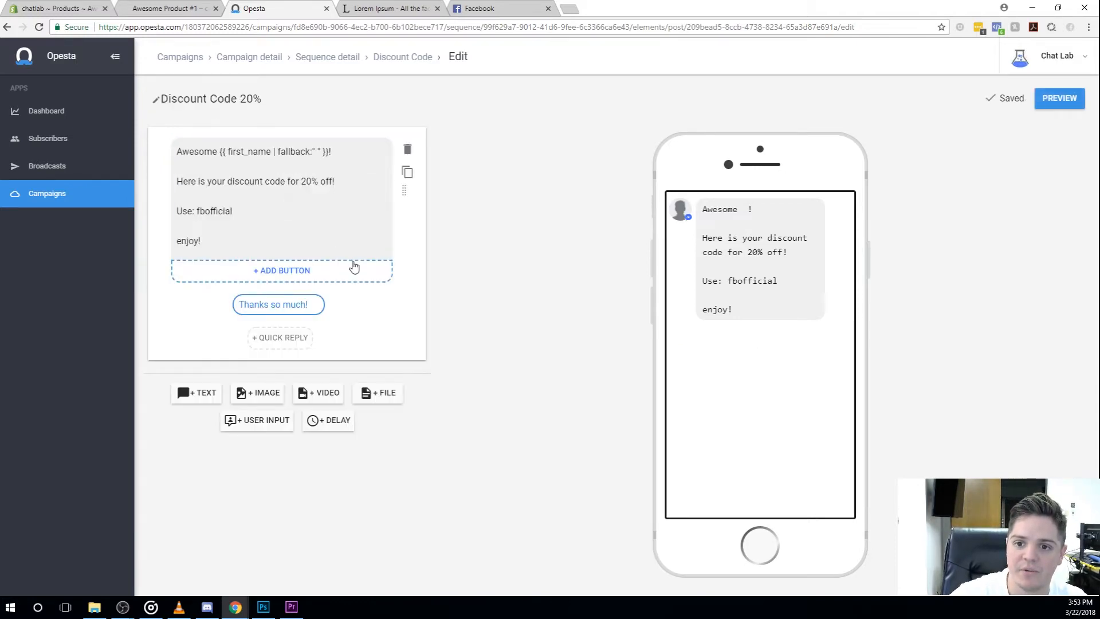
pyautogui.click(280, 340)
pyautogui.moveTo(449, 221); pyautogui.dragTo(344, 214)
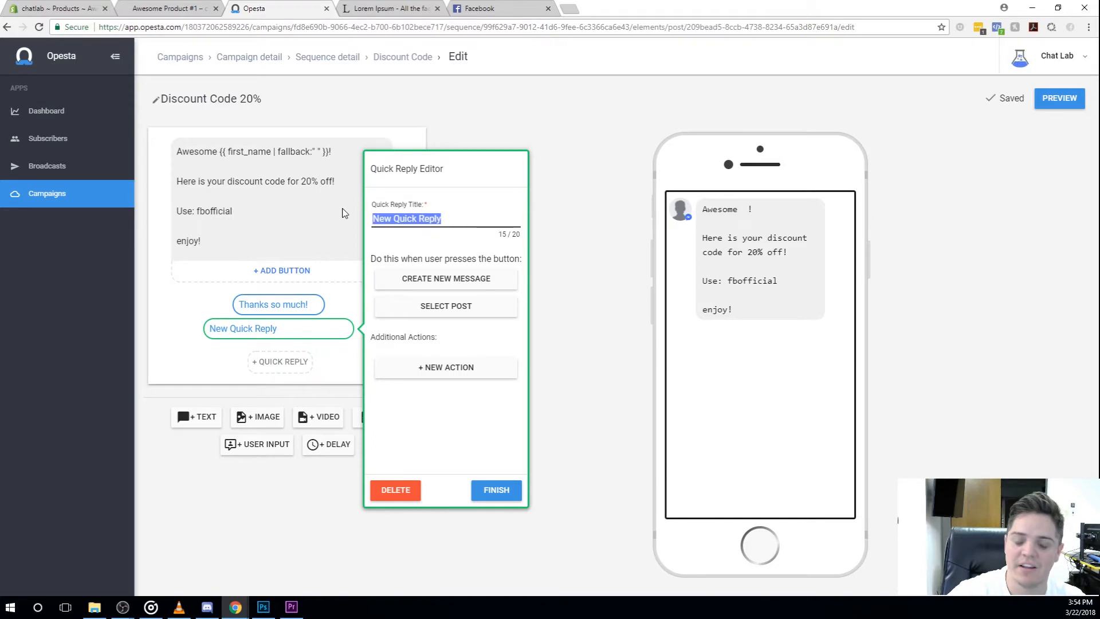
pyautogui.write('Srsly?!')
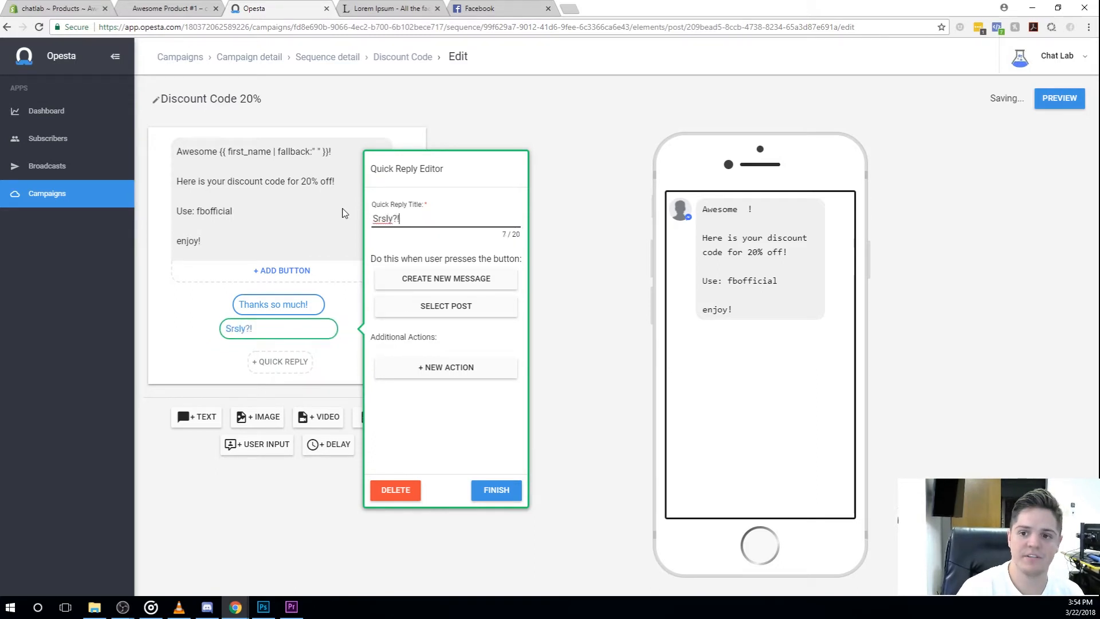
pyautogui.write(' Ur amaz')
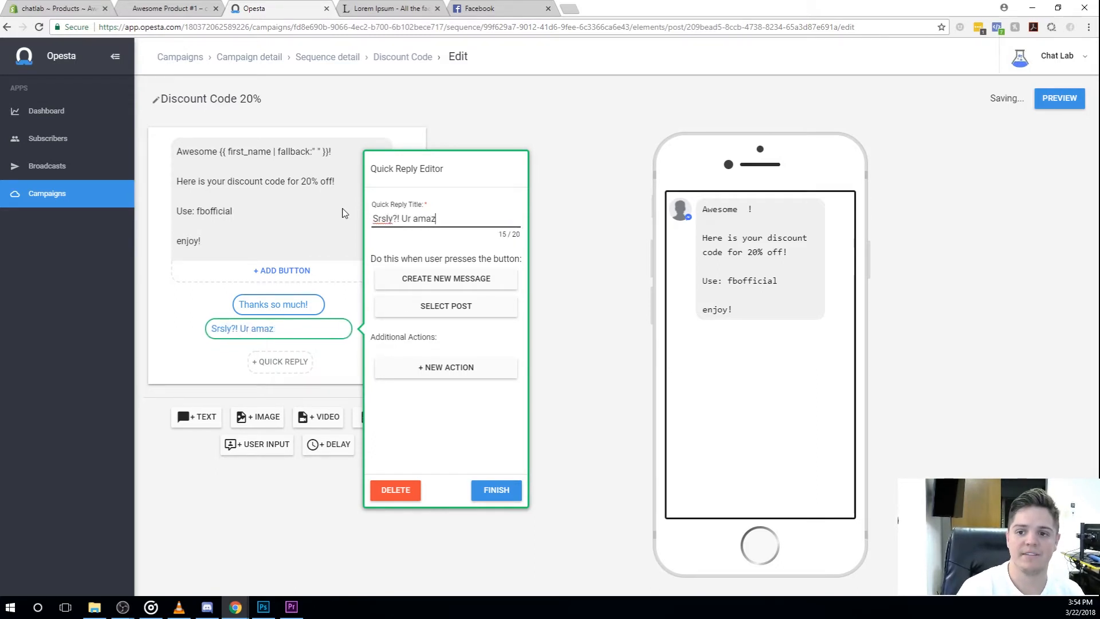
pyautogui.write('ing!')
pyautogui.click(368, 221)
pyautogui.moveTo(439, 219); pyautogui.dragTo(358, 223)
pyautogui.click(465, 241)
# Step: Make the "Srsly?! Ur amazing!" quick reply respond with a new message reading "No! You're amazing!"
pyautogui.click(436, 283)
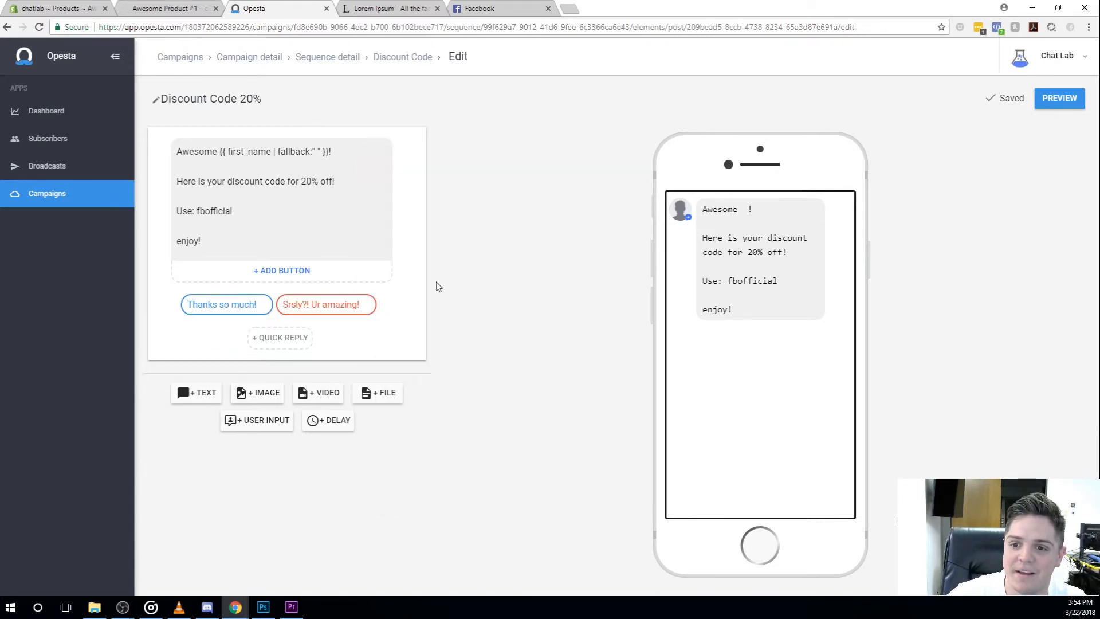
pyautogui.click(253, 149)
pyautogui.write("No! You're amazing!")
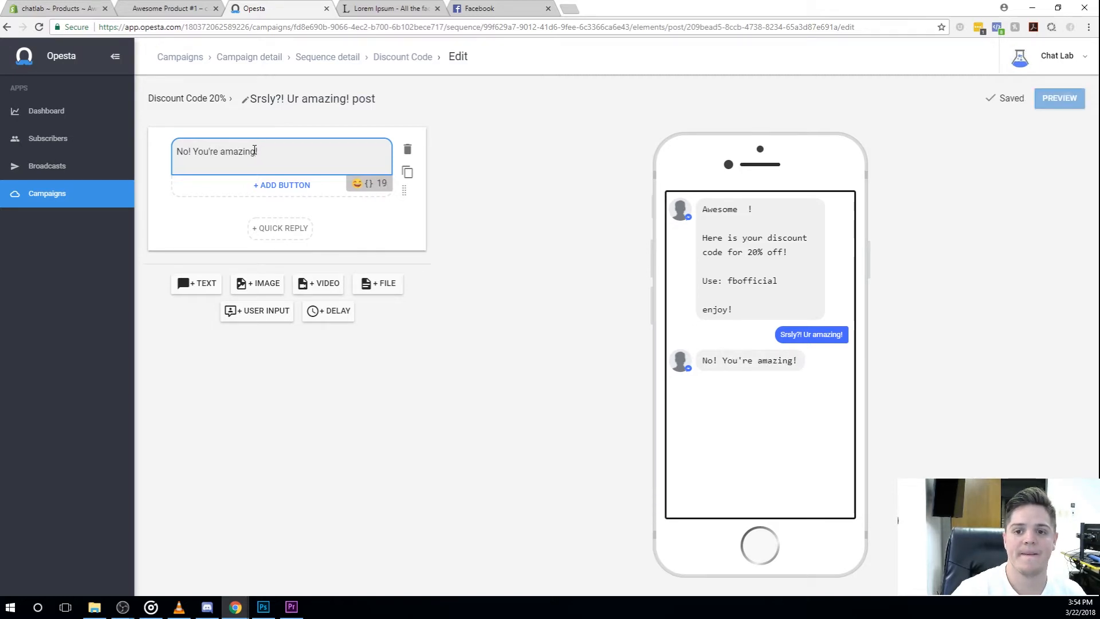
# Step: Add a quick reply titled "Aww shucks! Ur sweet" to the "My pleasure!" message behind the "Thanks so much!" reply
pyautogui.click(223, 99)
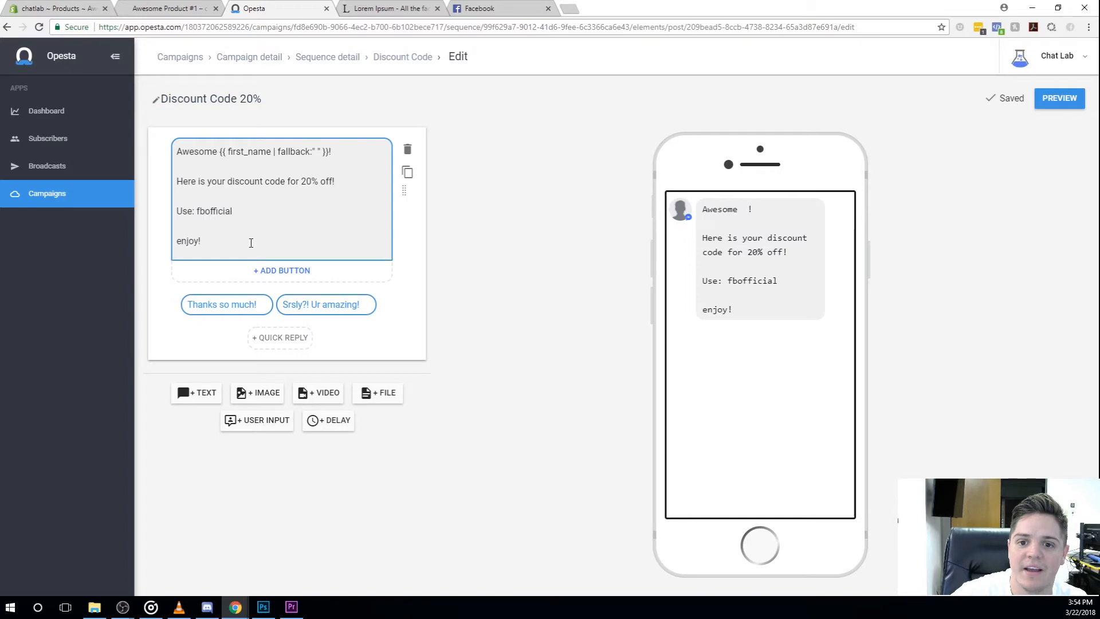
pyautogui.click(227, 305)
pyautogui.click(433, 270)
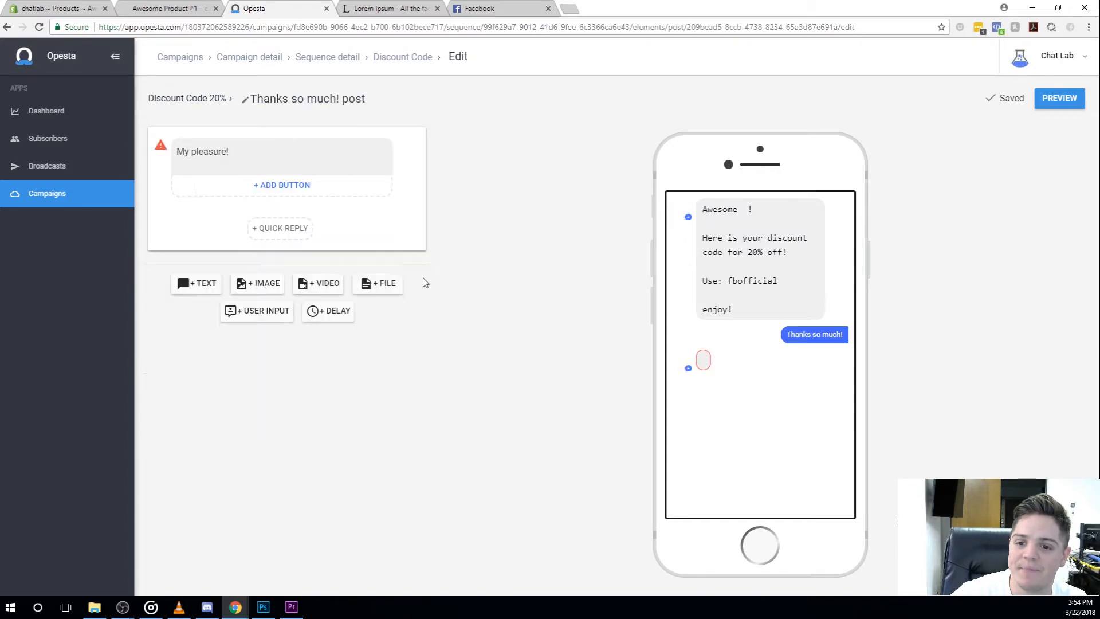
pyautogui.click(283, 230)
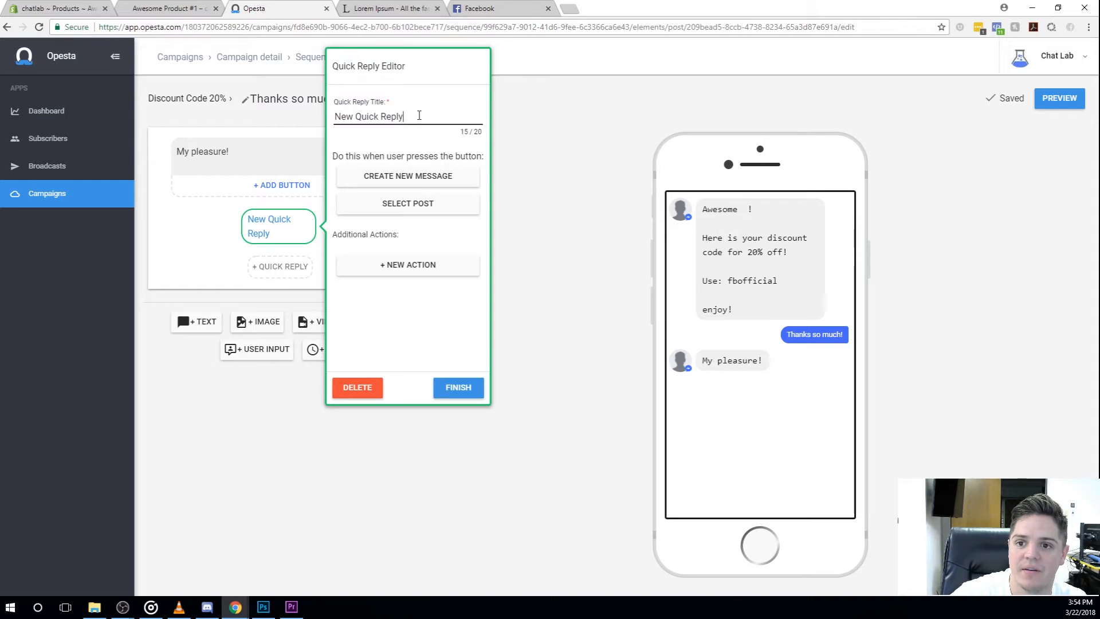
pyautogui.moveTo(401, 115); pyautogui.dragTo(310, 114)
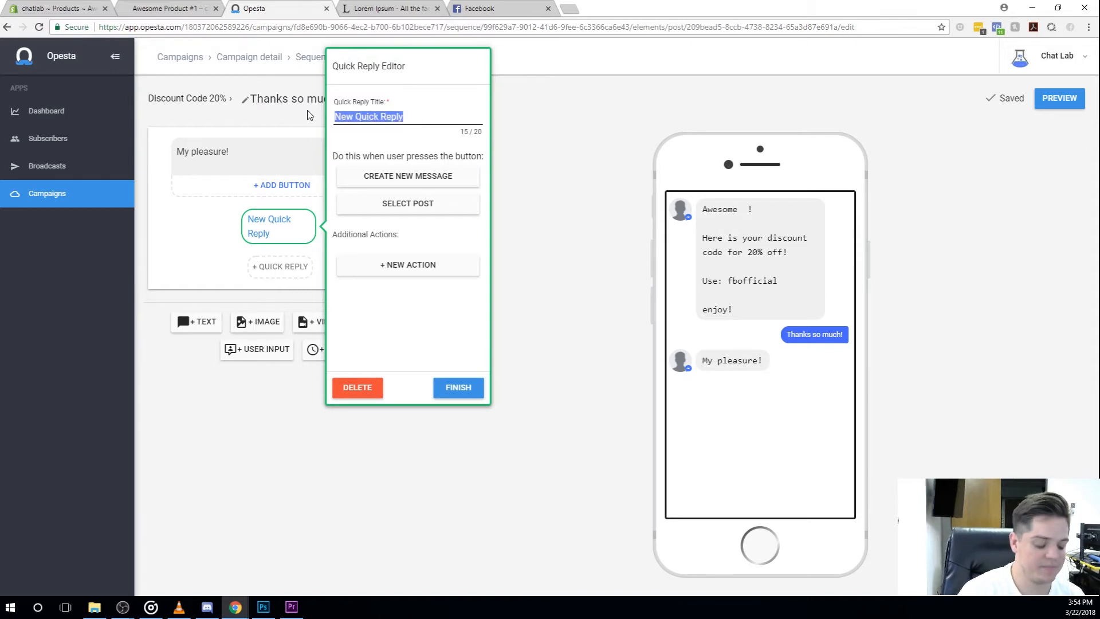
pyautogui.write('A')
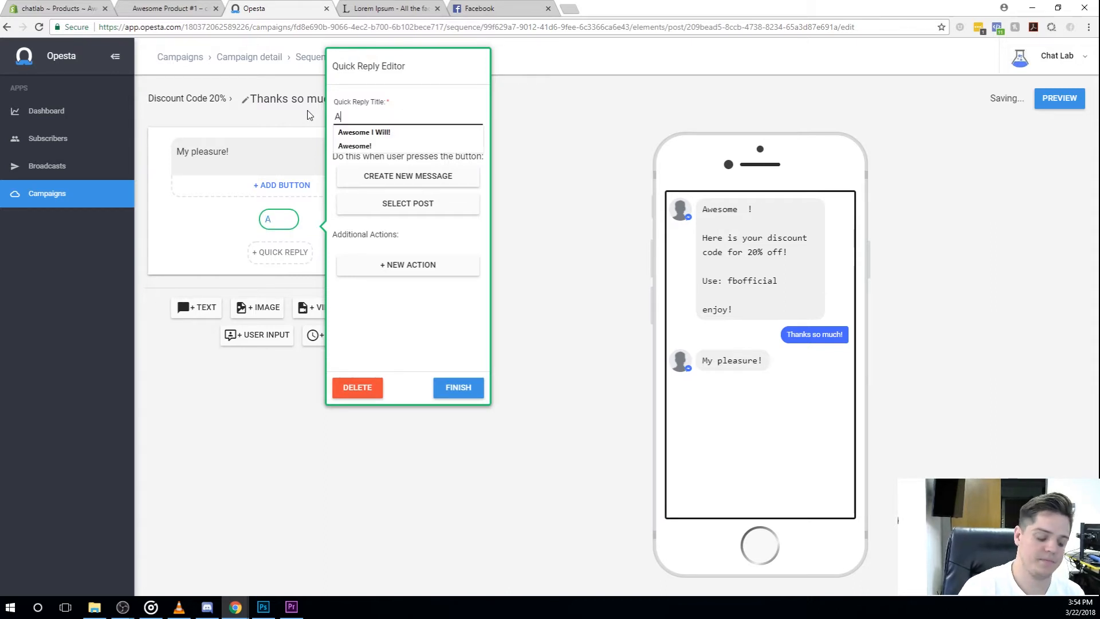
pyautogui.write('ww shucks! Your swe')
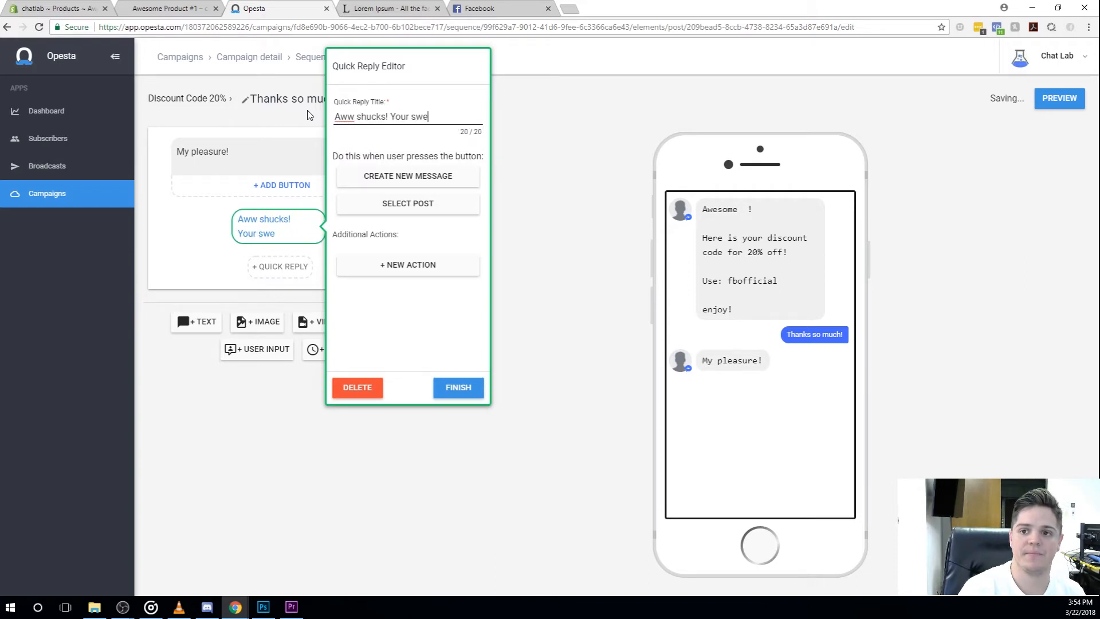
pyautogui.press('BackSpace')
pyautogui.press('BackSpace')
pyautogui.press('BackSpace')
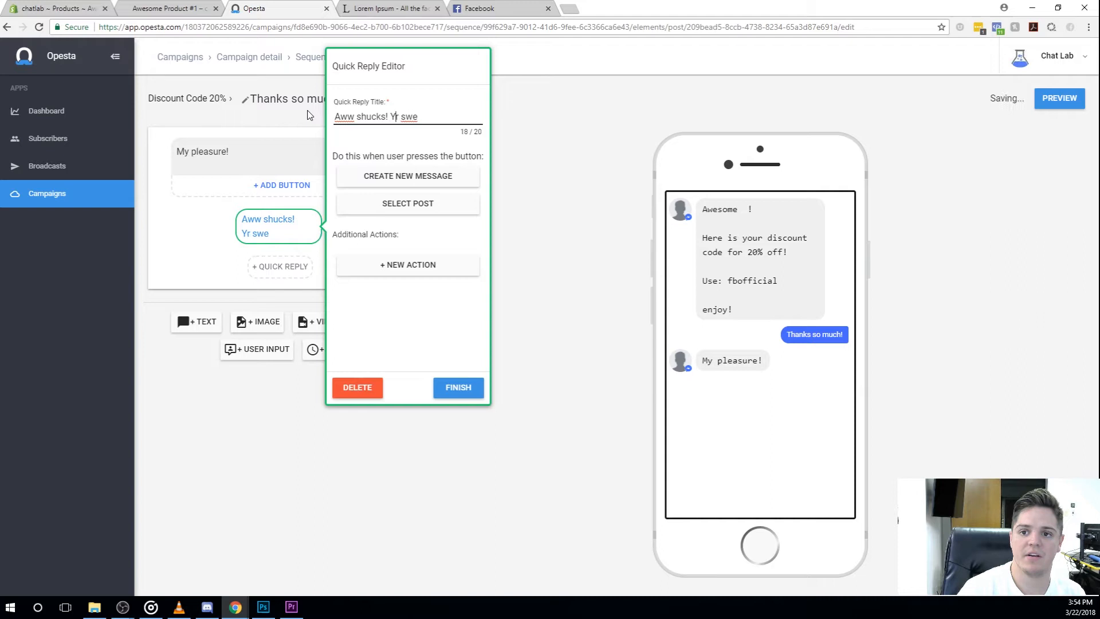
pyautogui.write('Ur')
pyautogui.press('Delete')
pyautogui.press('End')
pyautogui.write('et')
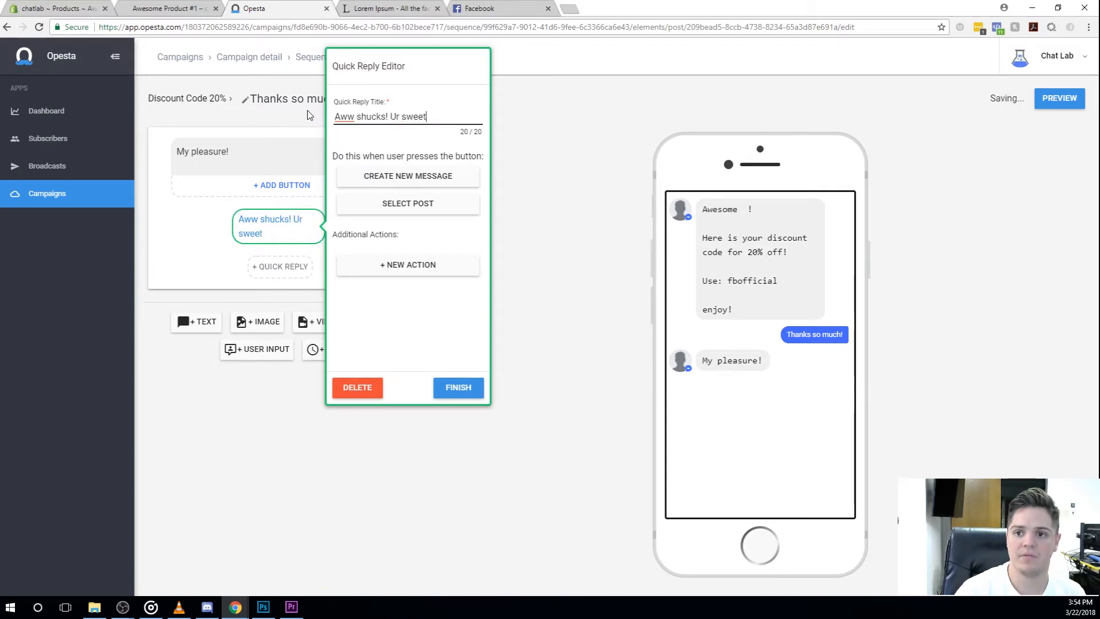
pyautogui.click(458, 388)
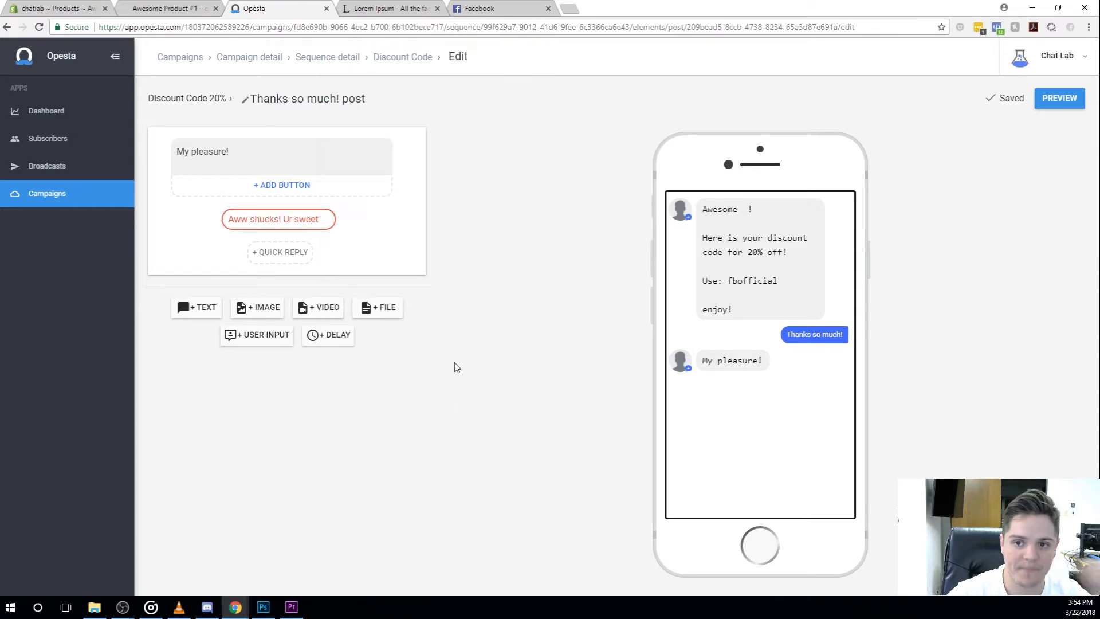
# Step: Make the "Aww shucks! Ur sweet" quick reply respond with a new message containing a grinning emoji
pyautogui.click(311, 221)
pyautogui.click(355, 205)
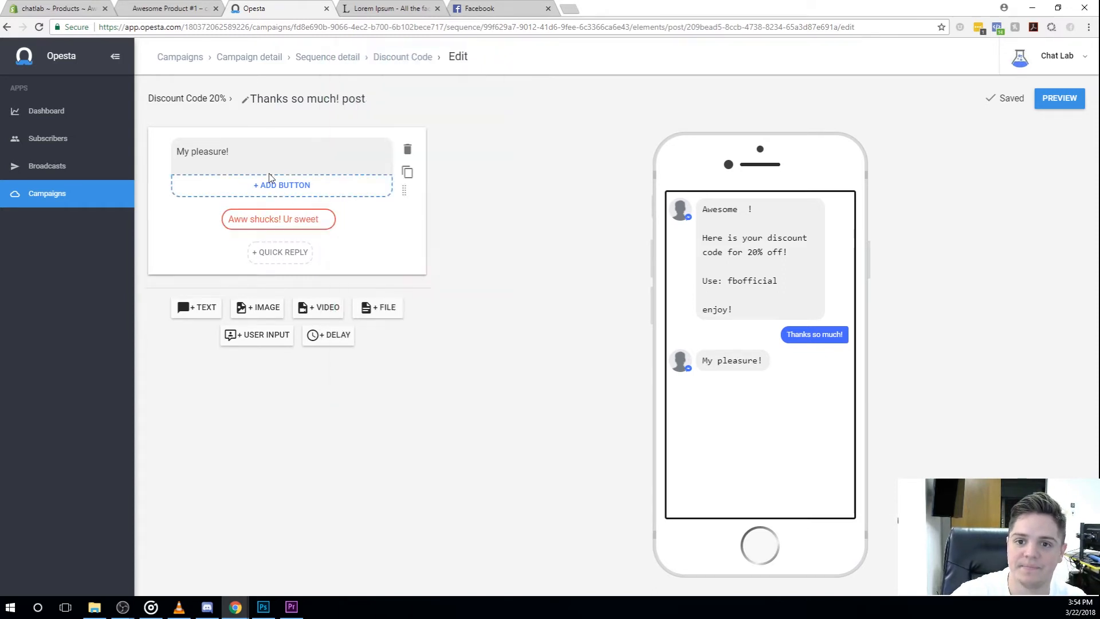
pyautogui.click(361, 184)
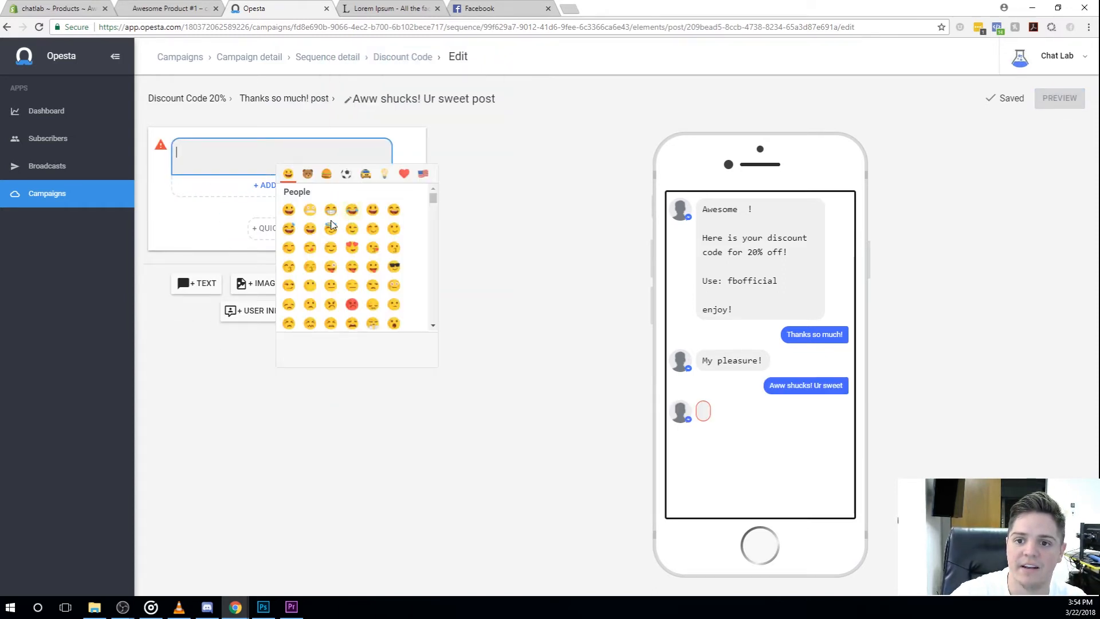
pyautogui.click(332, 220)
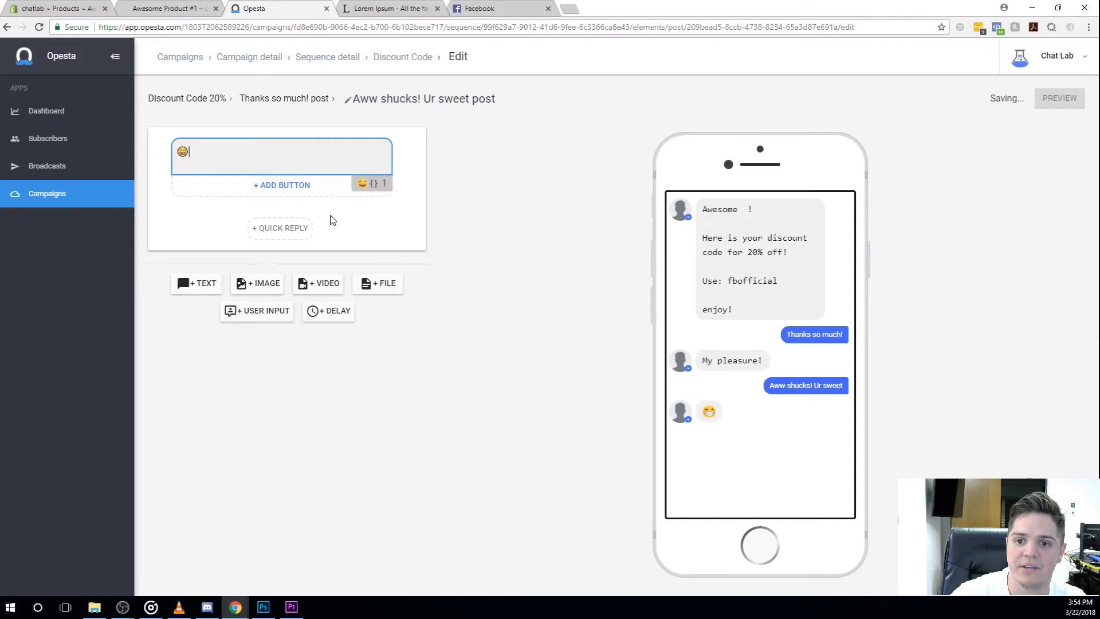
# Step: Return to the sequence detail and review its goals and its message content
pyautogui.click(302, 103)
pyautogui.click(197, 102)
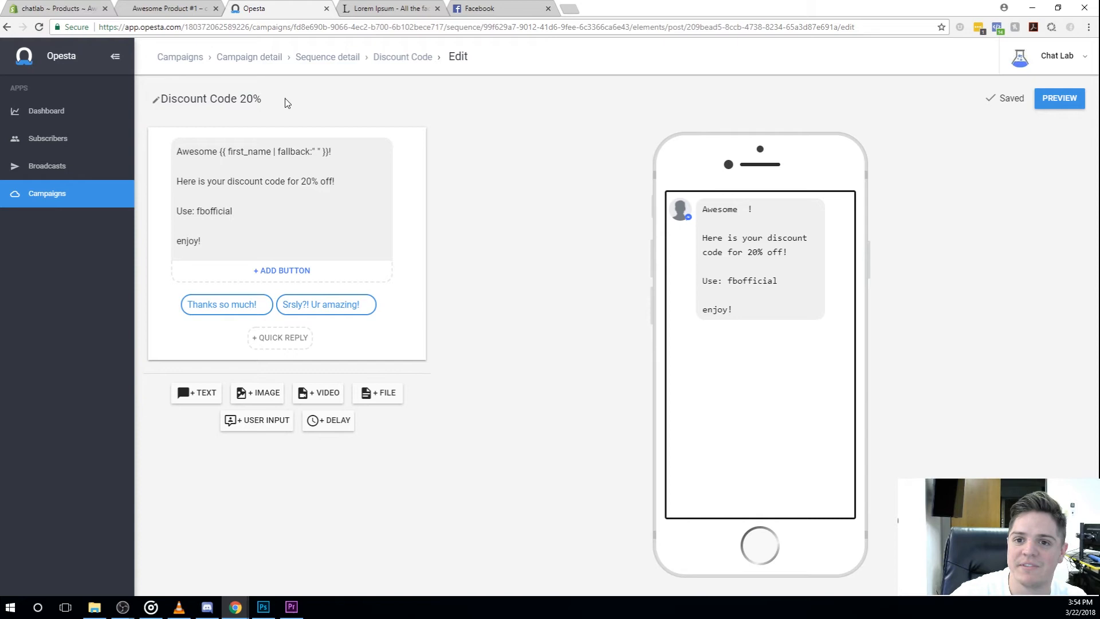
pyautogui.click(383, 68)
pyautogui.click(338, 63)
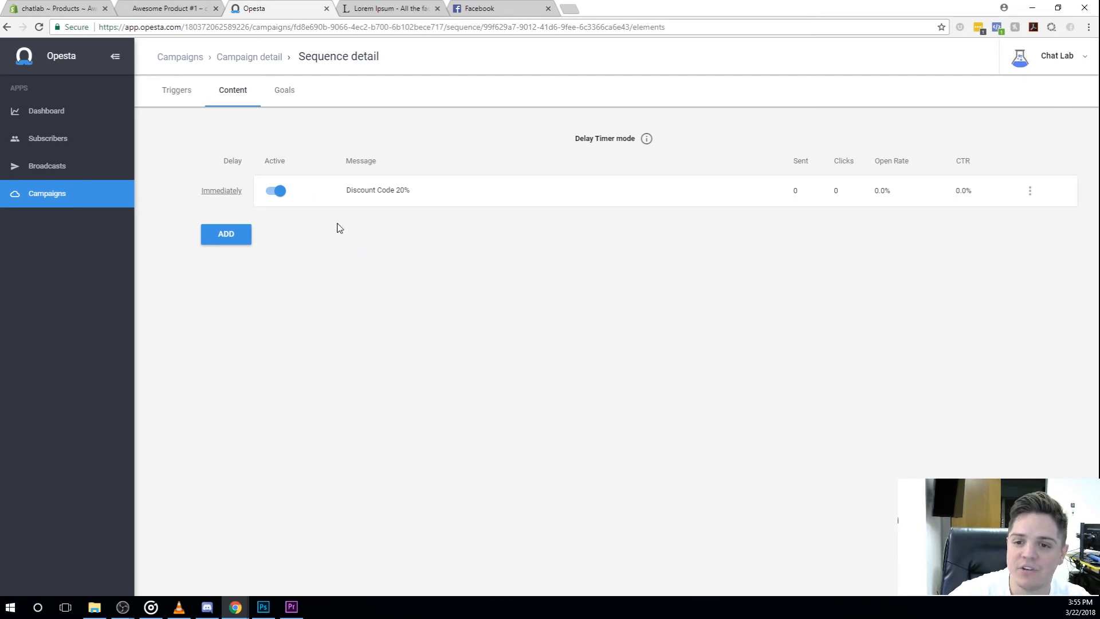
pyautogui.click(290, 101)
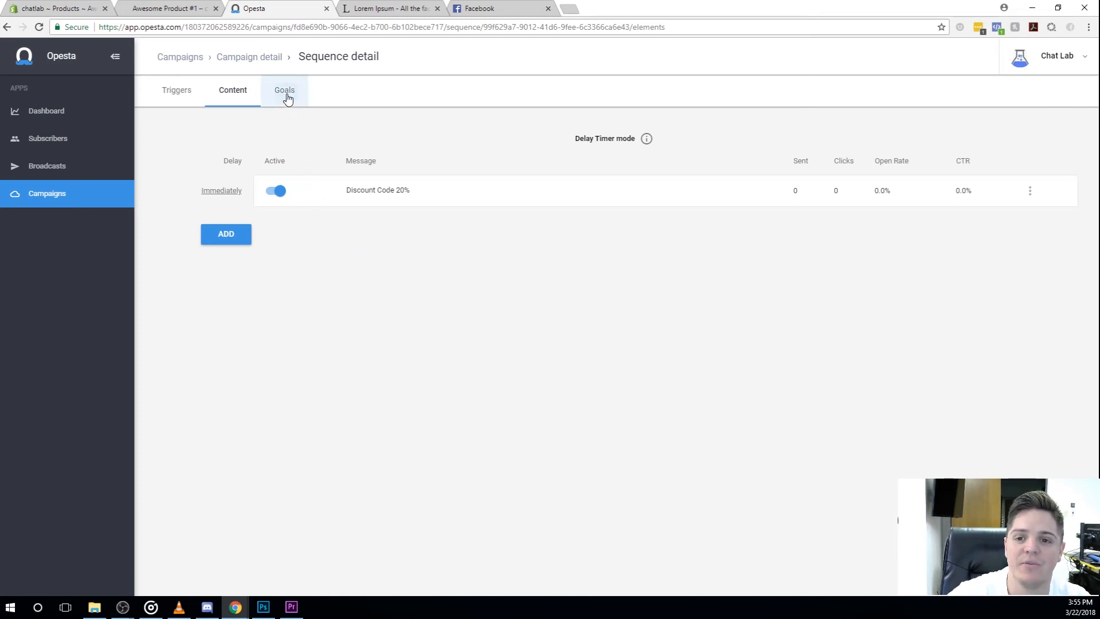
pyautogui.click(239, 95)
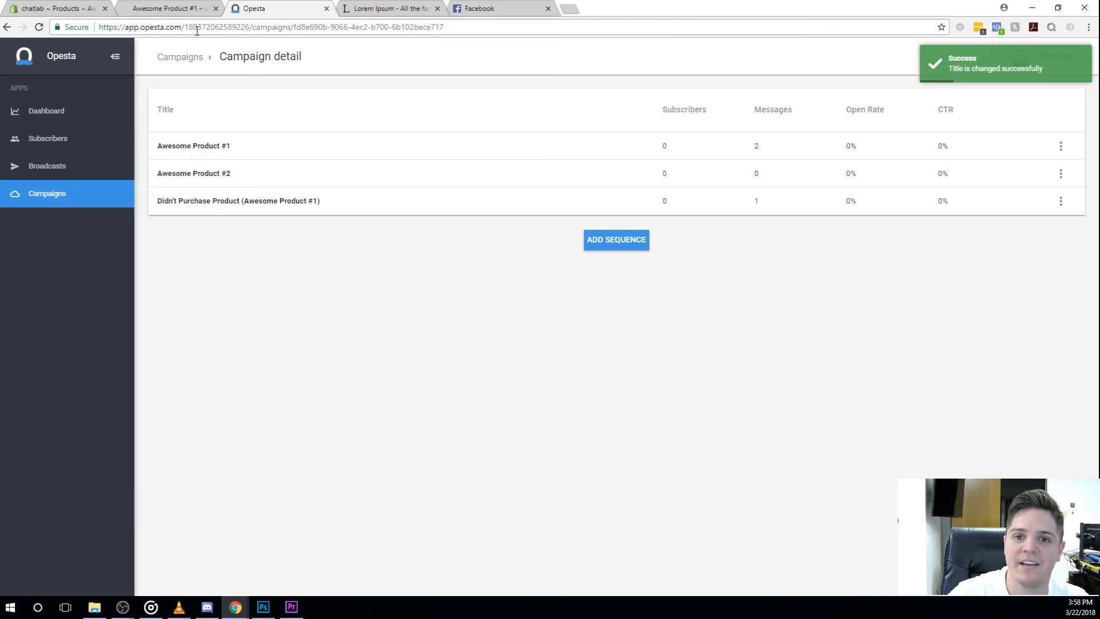
# Step: Add Awesome Product #1 to the cart from its storefront page, and confirm the opt-in with "Yes! Absolutely!" in Facebook's Chat Lab conversation
pyautogui.click(184, 9)
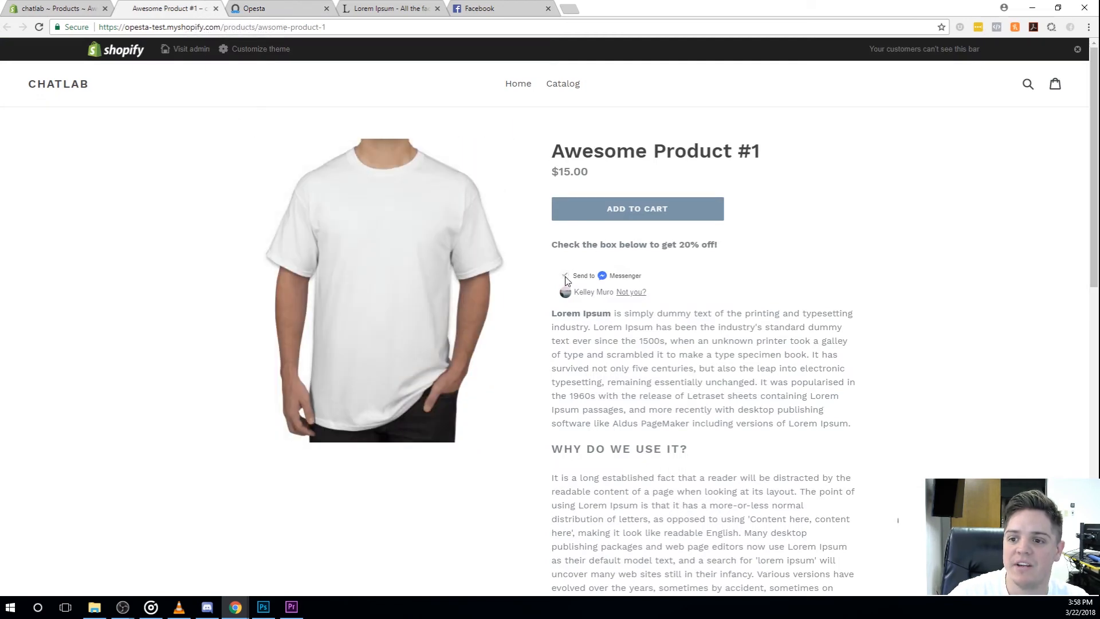
pyautogui.click(642, 215)
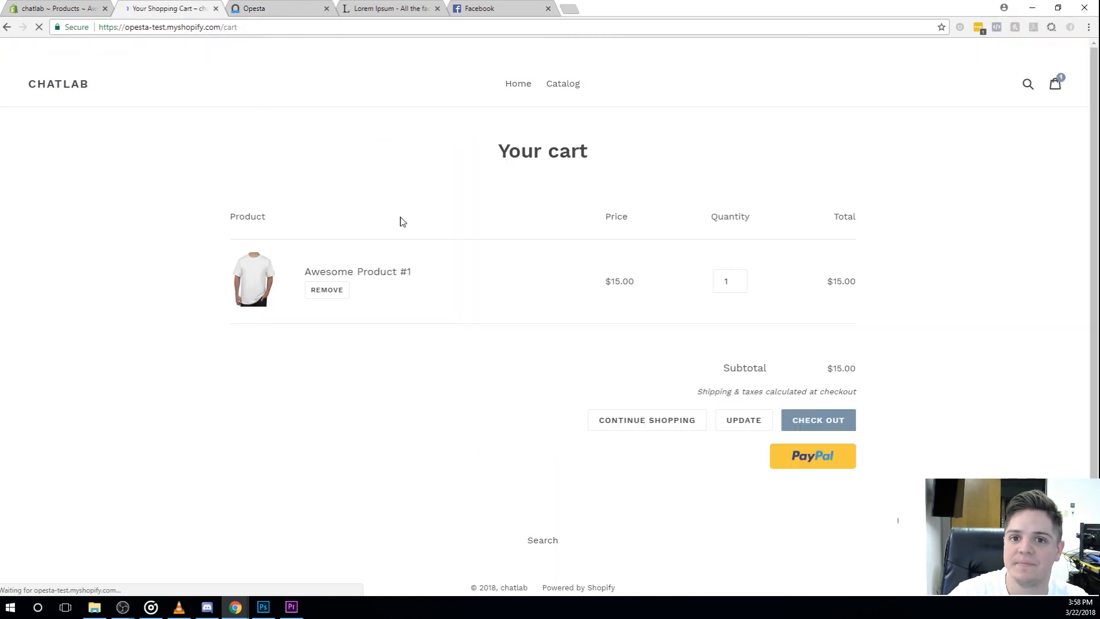
pyautogui.click(493, 9)
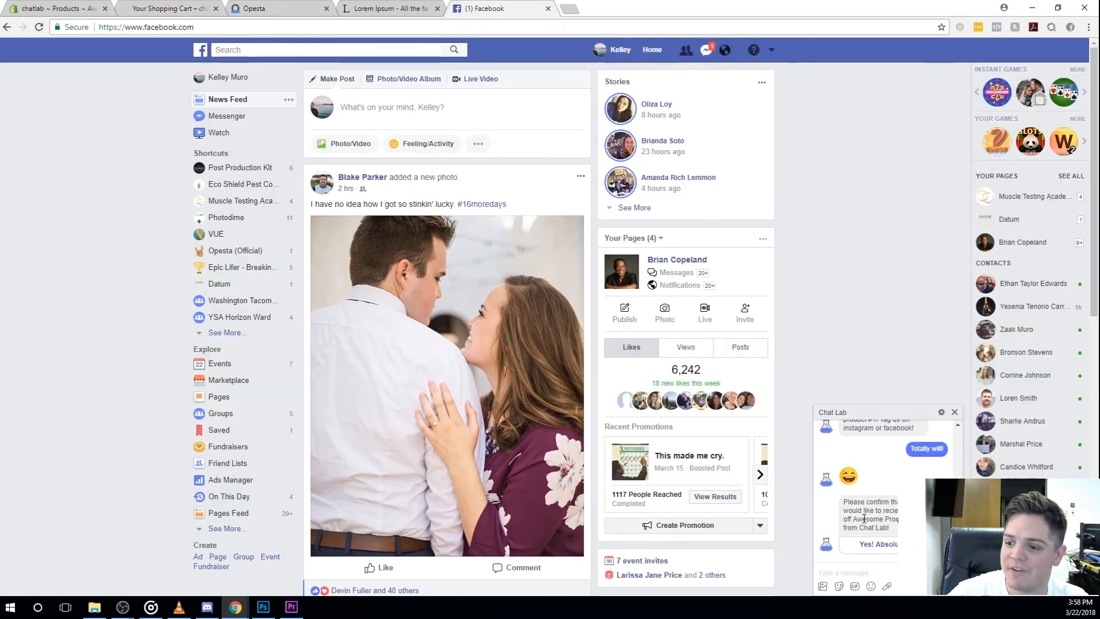
pyautogui.click(883, 544)
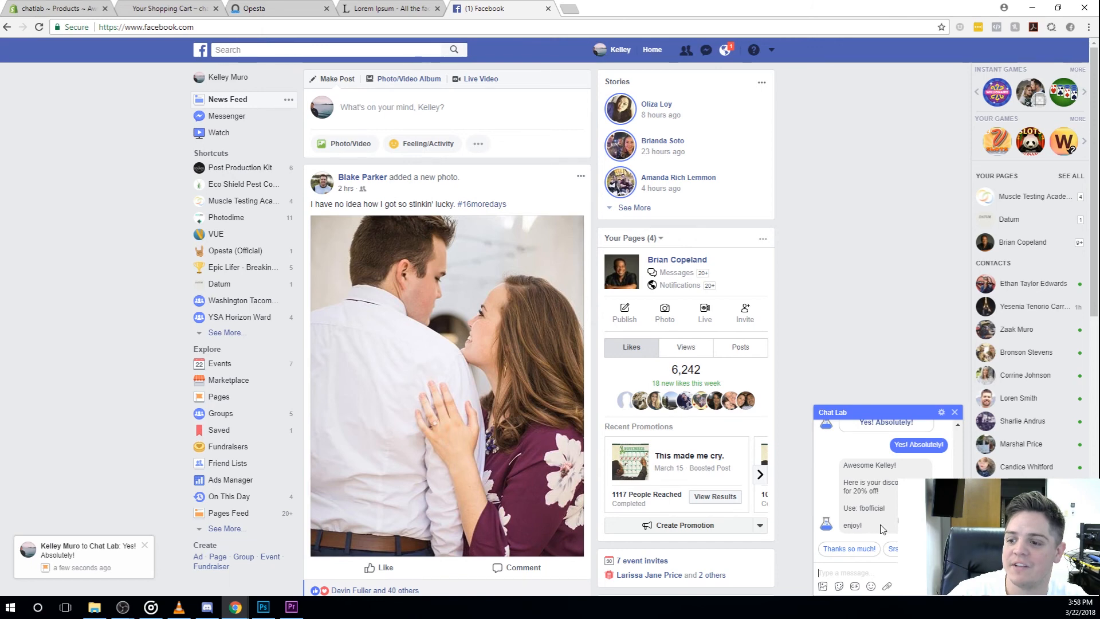
# Step: Test the discount-code conversation by answering "Thanks so much!" and "Aww shucks! Ur sweet", and return to the shopping cart page
pyautogui.click(858, 550)
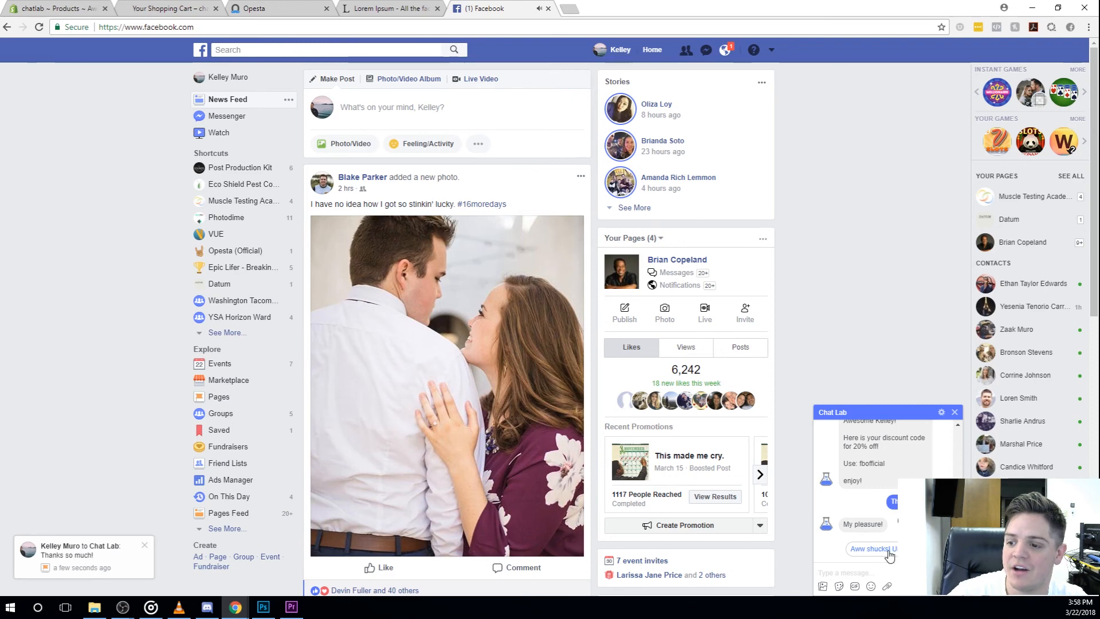
pyautogui.click(889, 550)
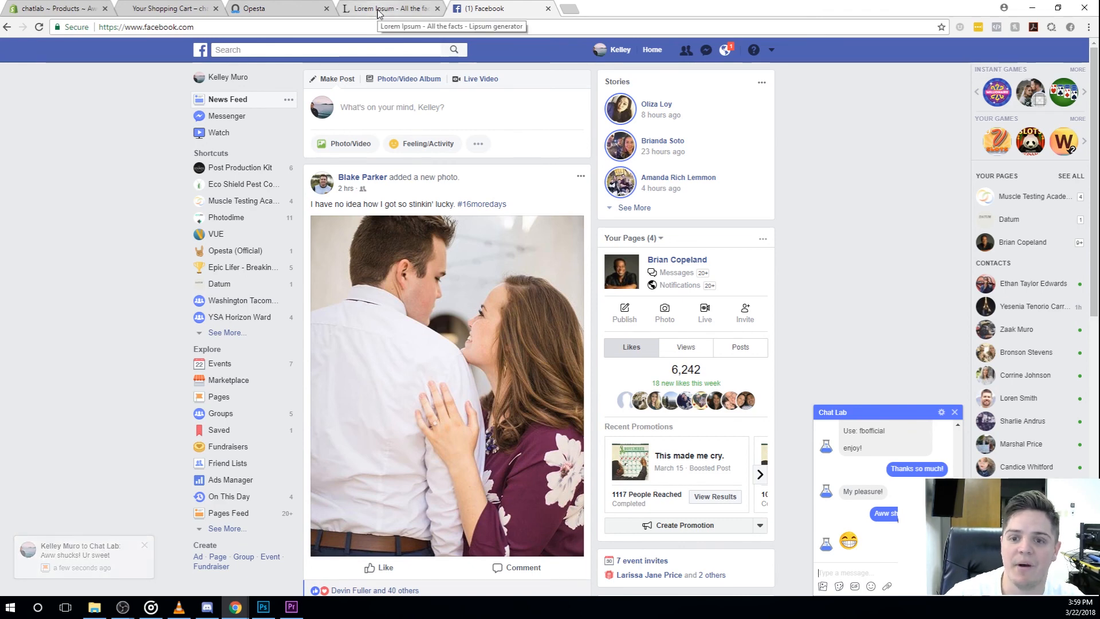
pyautogui.click(166, 8)
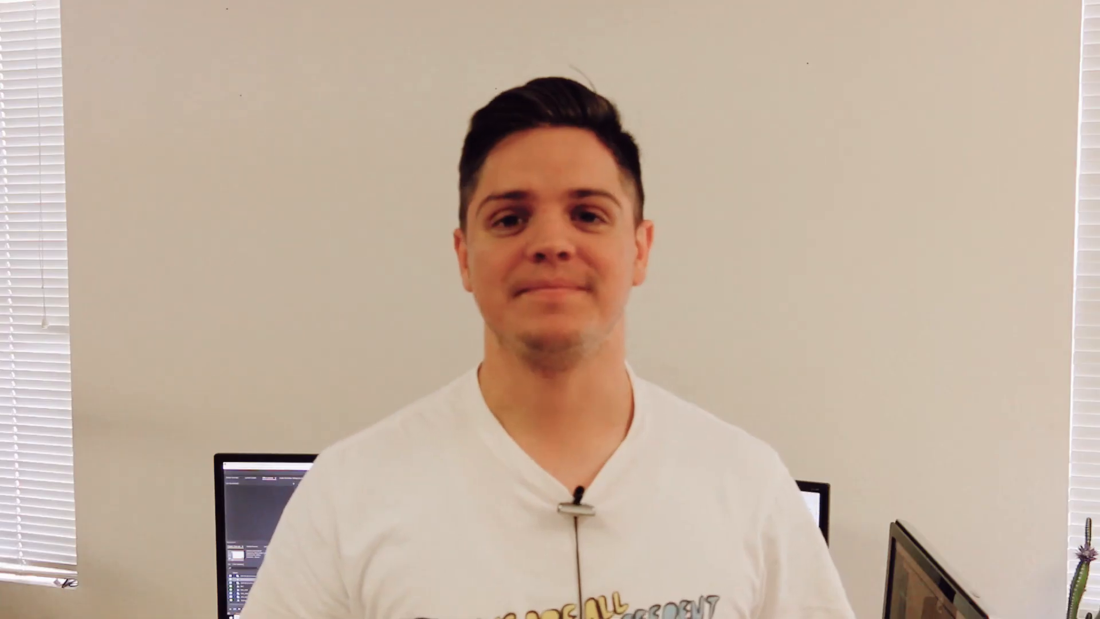